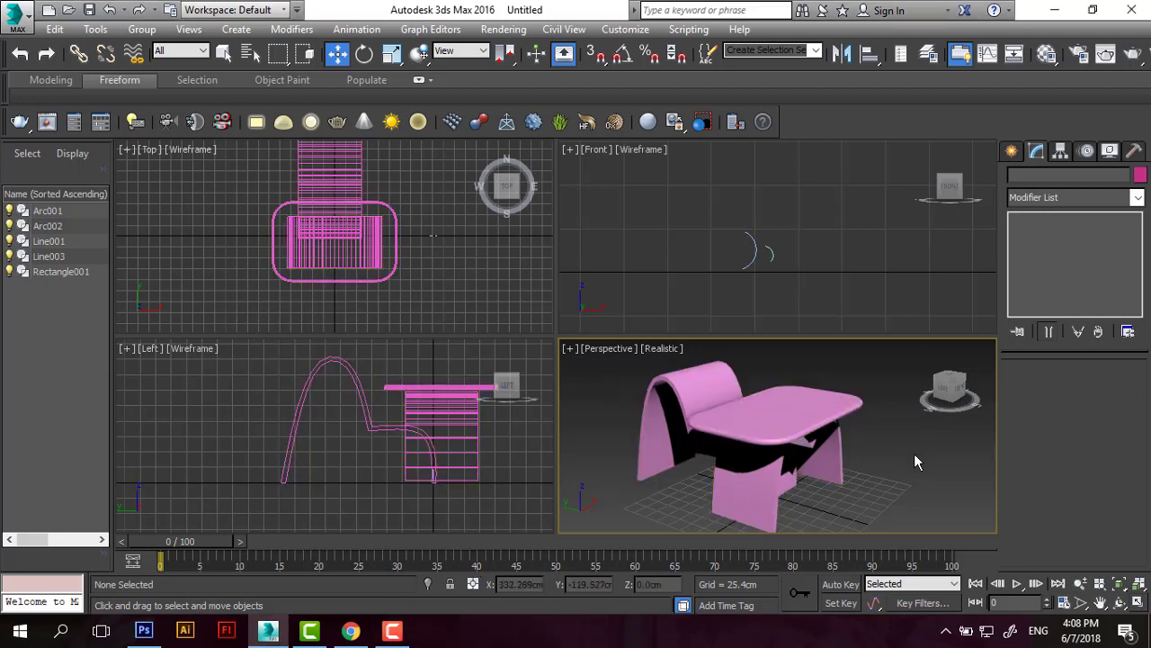
# Step: Maximize the Perspective viewport so the pink chair fills the view, and shift the main toolbar left
pyautogui.click(1138, 602)
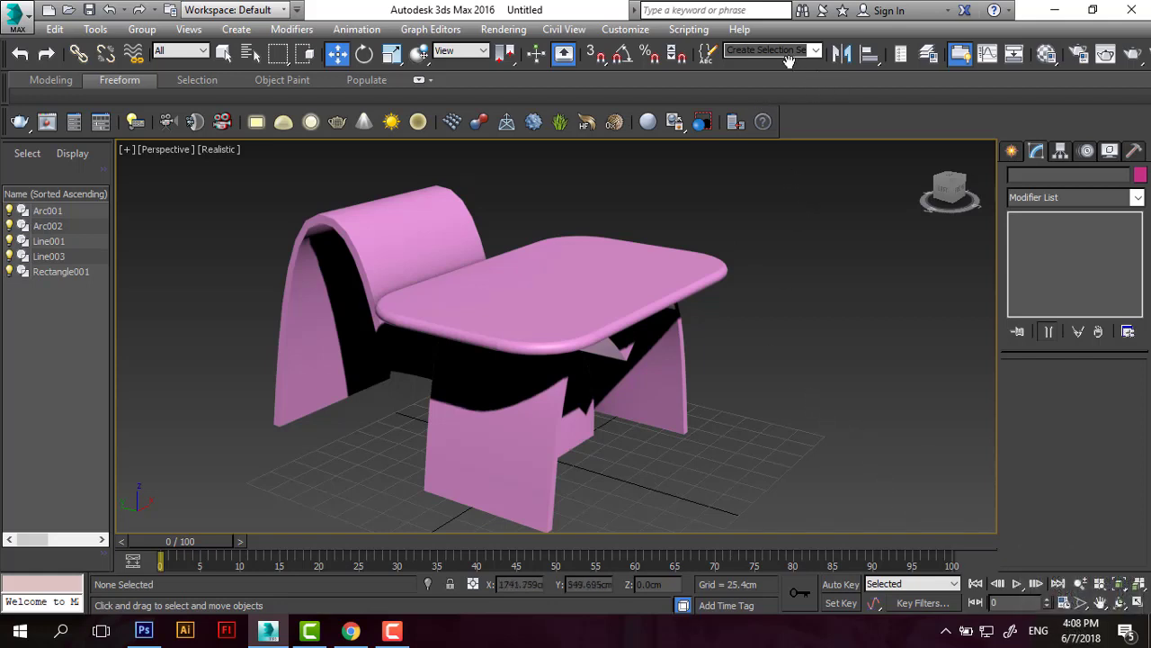
pyautogui.moveTo(744, 65); pyautogui.dragTo(680, 70)
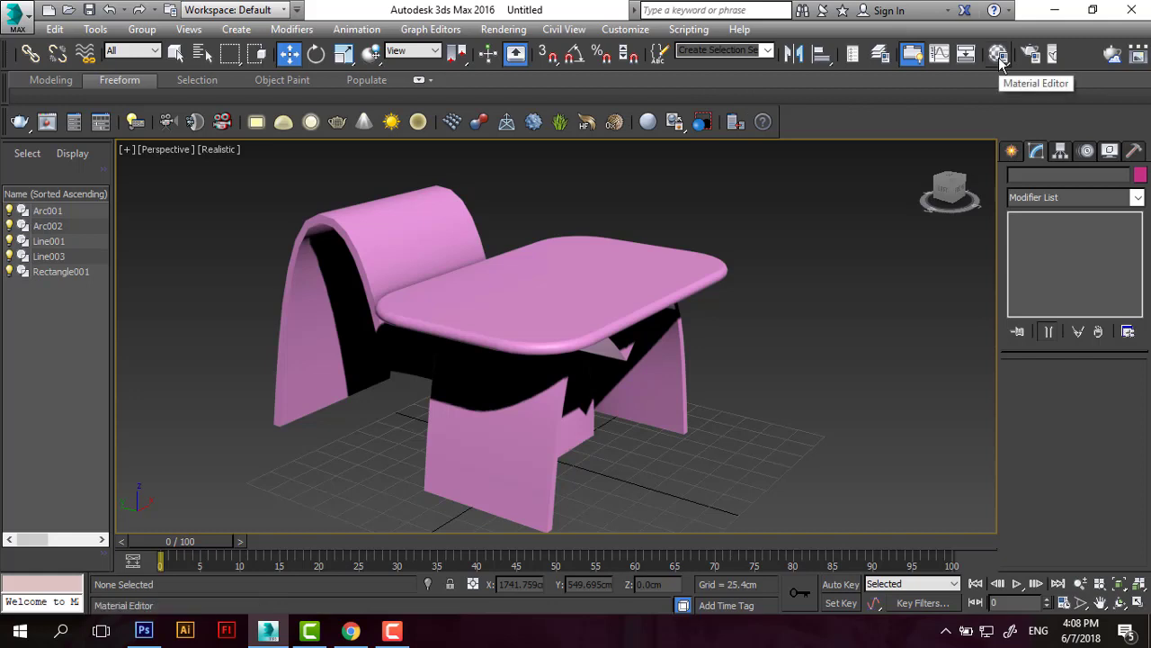
# Step: Open the Material Editor, move it clear of the chair, and switch it to Slate mode
pyautogui.click(999, 56)
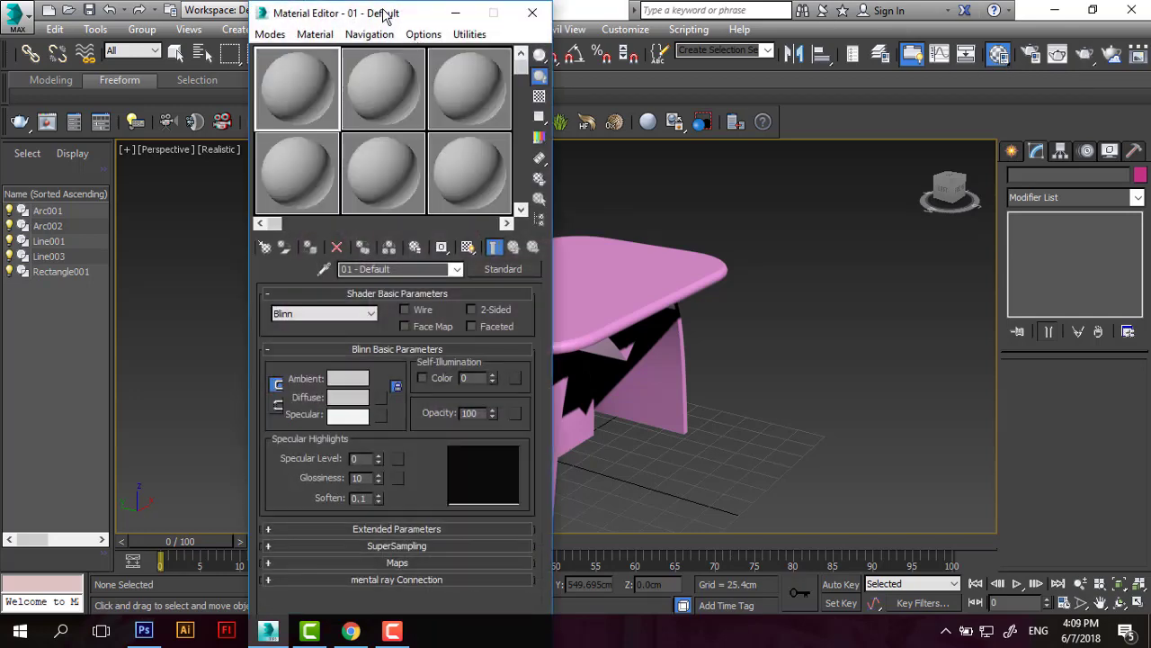
pyautogui.moveTo(385, 16); pyautogui.dragTo(798, 16)
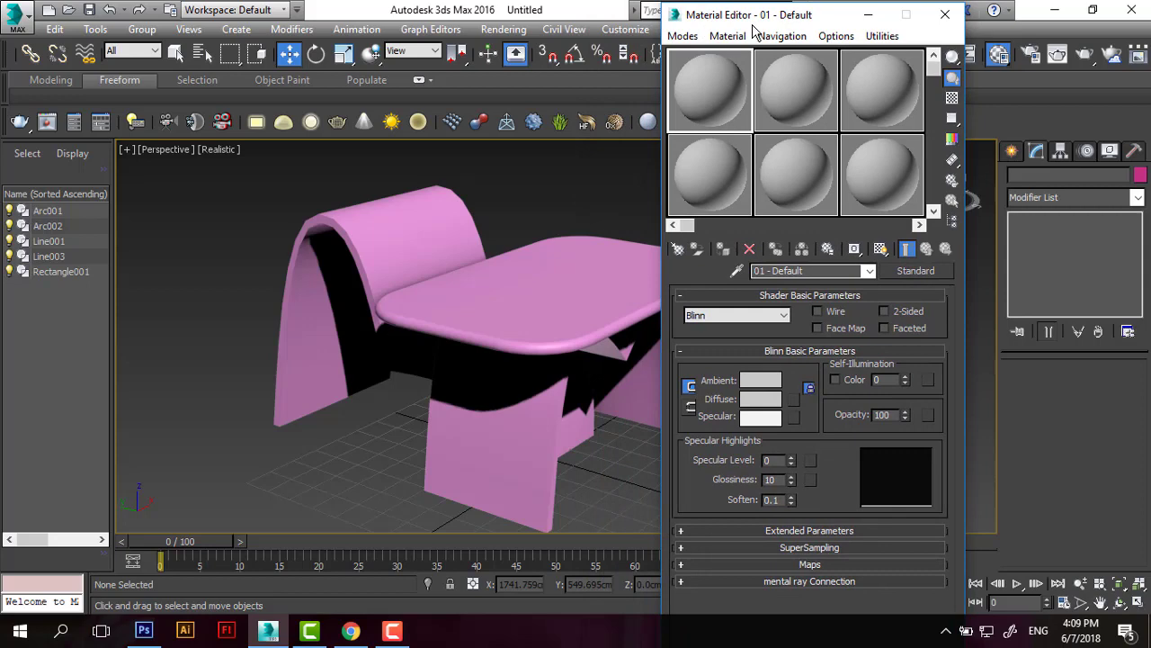
pyautogui.click(683, 36)
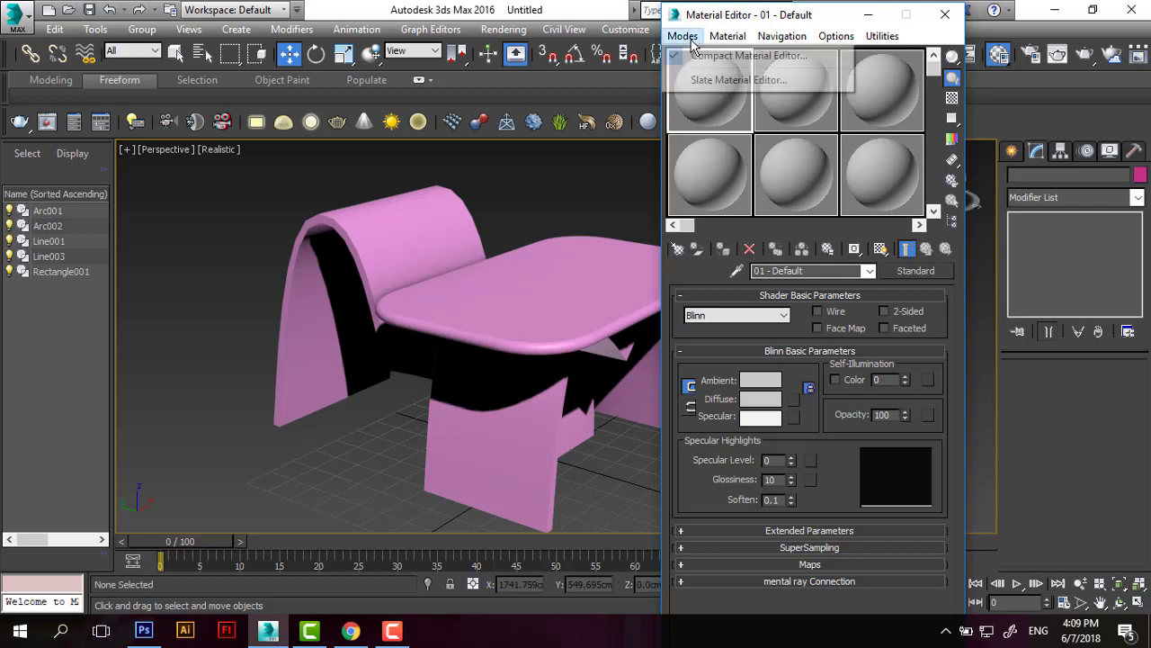
pyautogui.click(724, 80)
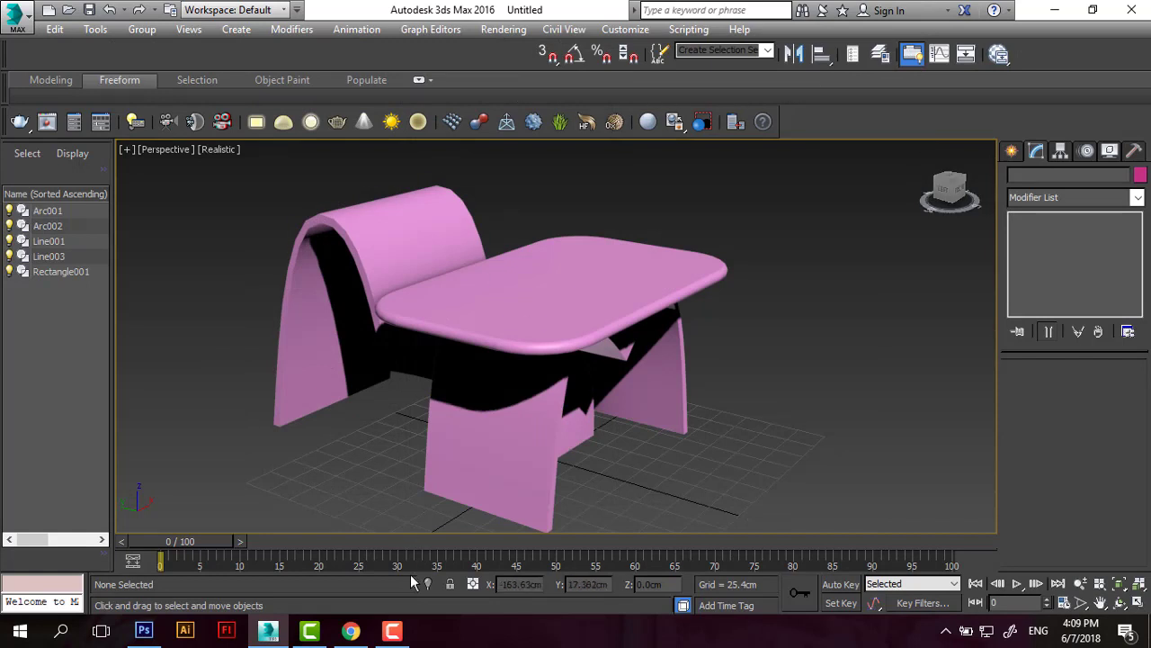
# Step: Reopen the Slate Material Editor, reposition it, and switch back to the Compact Material Editor
pyautogui.click(996, 59)
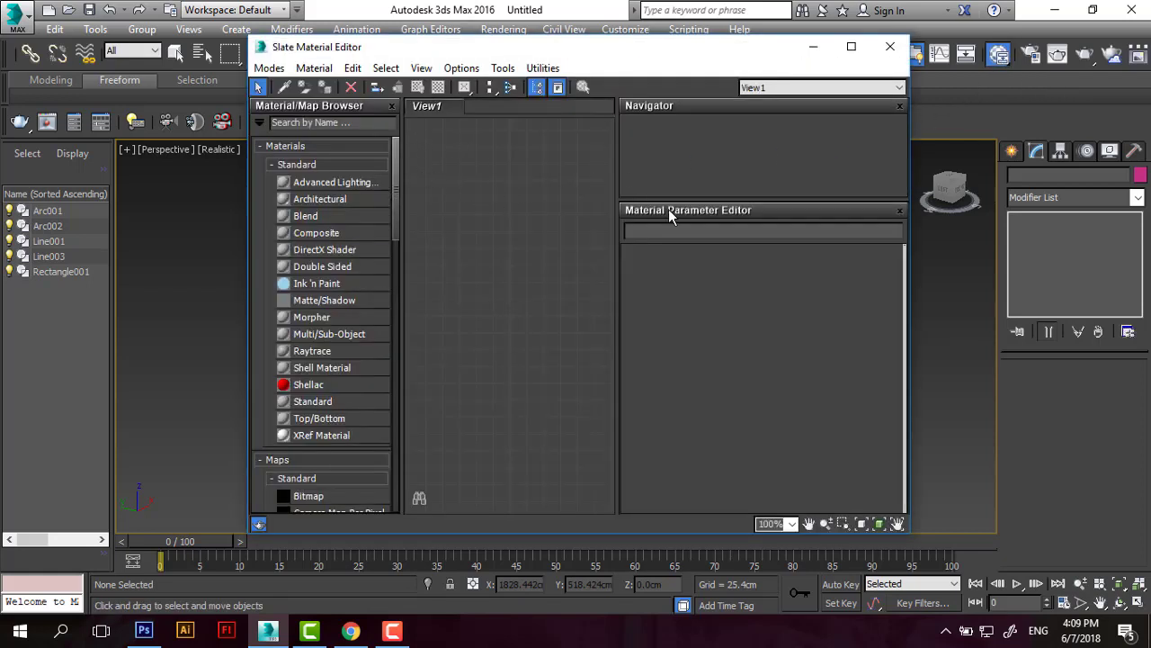
pyautogui.moveTo(419, 46); pyautogui.dragTo(412, 59)
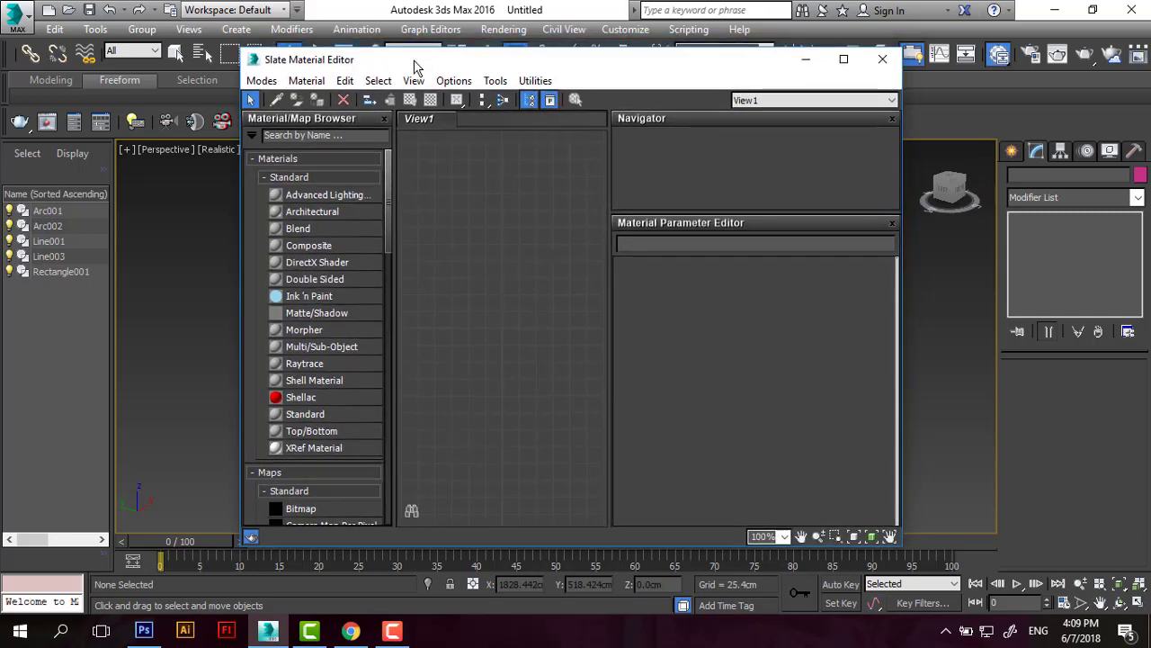
pyautogui.moveTo(389, 214)
pyautogui.mouseDown()
pyautogui.moveTo(392, 358)
pyautogui.moveTo(422, 257)
pyautogui.moveTo(399, 154)
pyautogui.mouseUp()
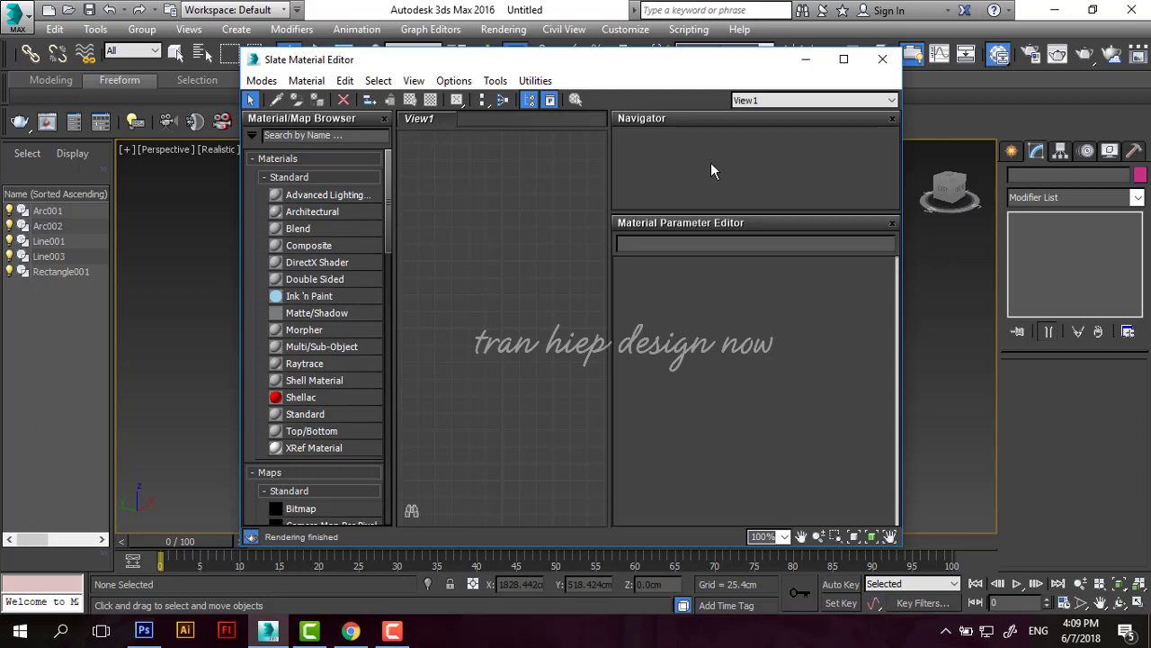
pyautogui.click(264, 81)
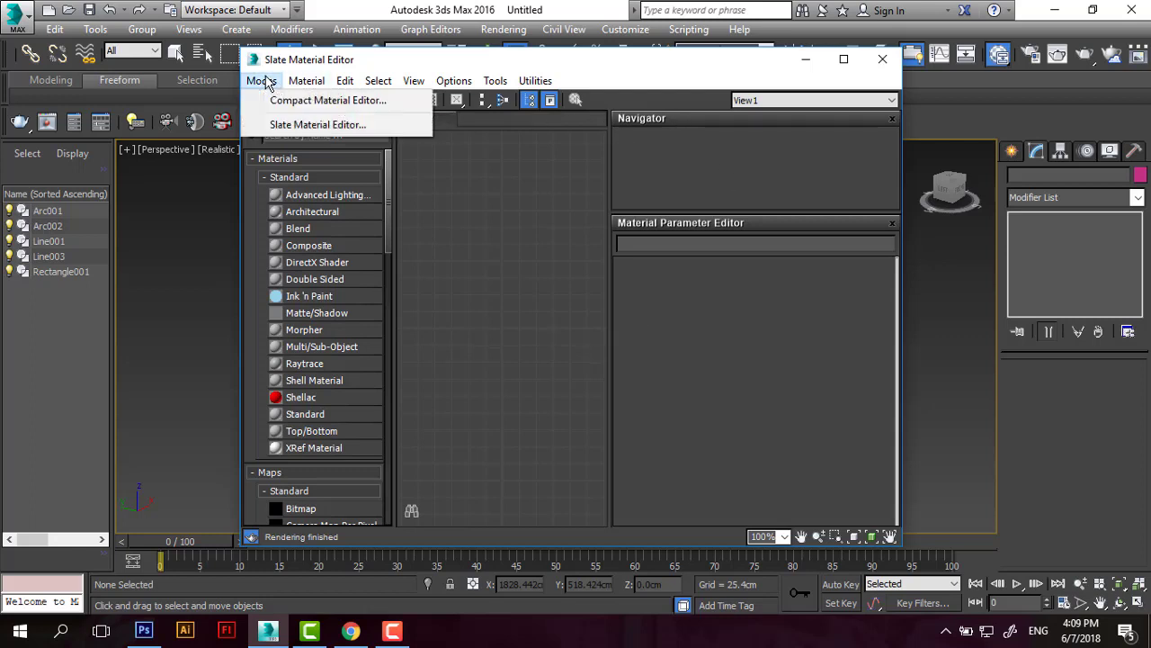
pyautogui.click(313, 106)
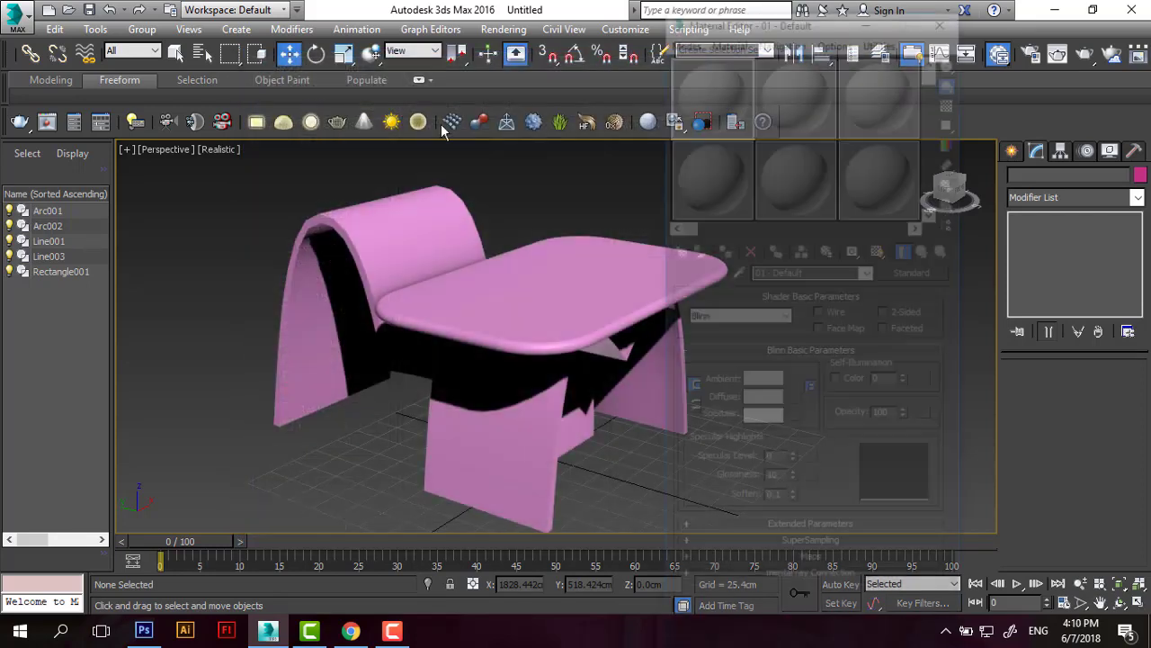
pyautogui.moveTo(934, 65)
pyautogui.mouseDown()
pyautogui.moveTo(940, 180)
pyautogui.moveTo(935, 69)
pyautogui.mouseUp()
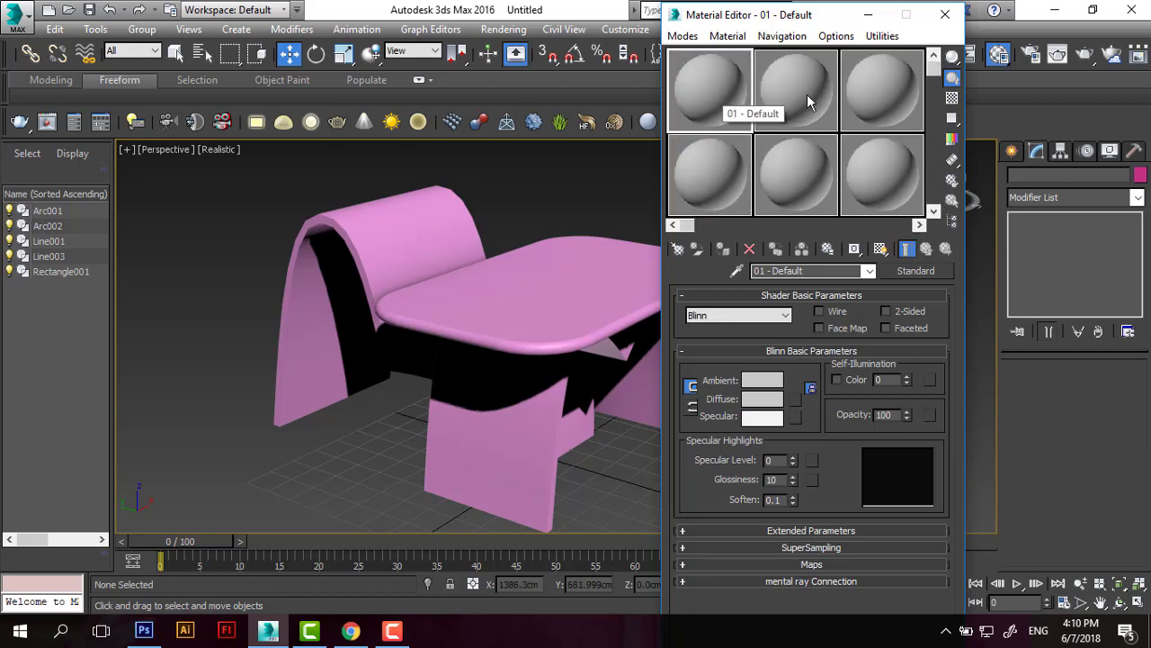
pyautogui.click(806, 94)
pyautogui.click(727, 95)
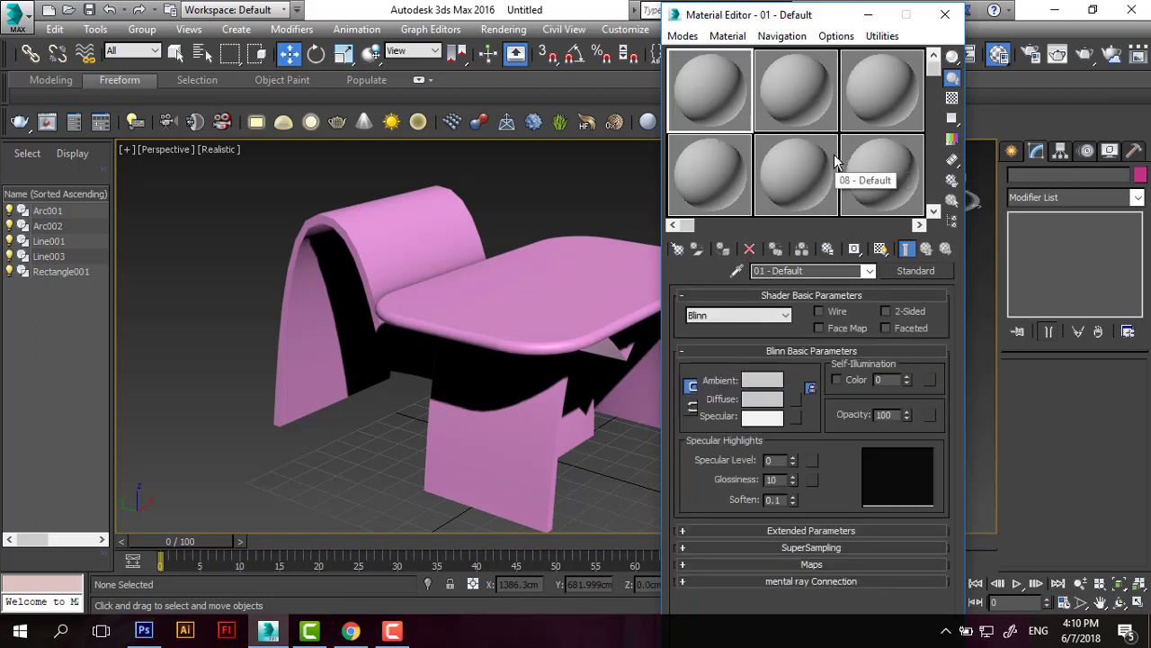
pyautogui.rightClick(714, 93)
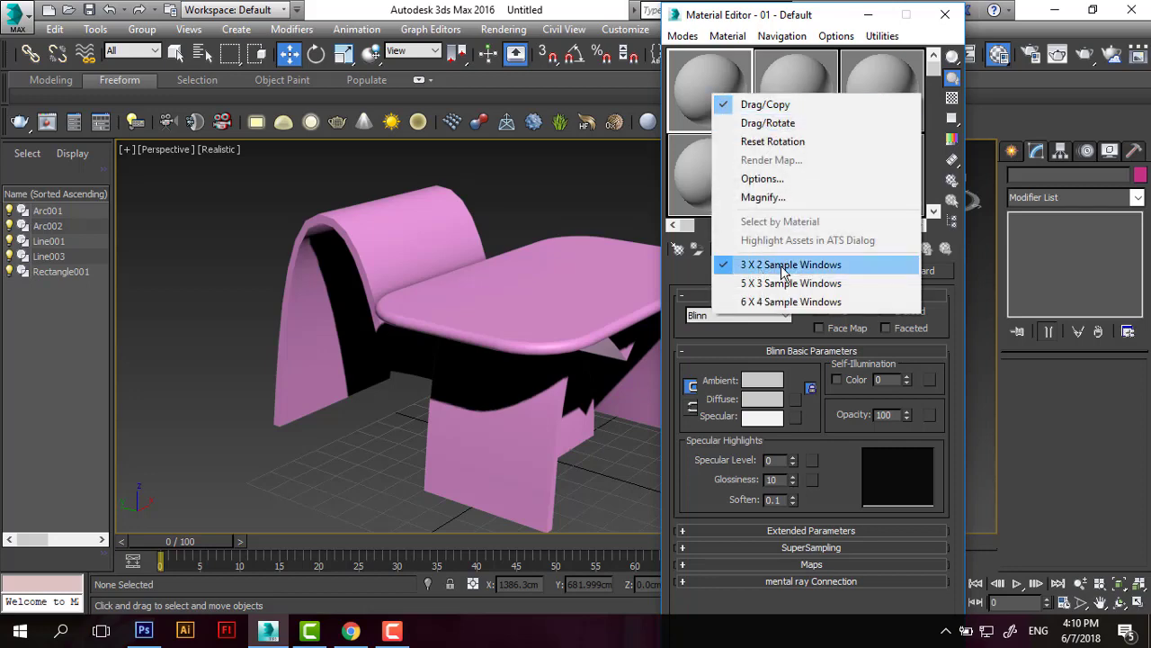
pyautogui.click(782, 284)
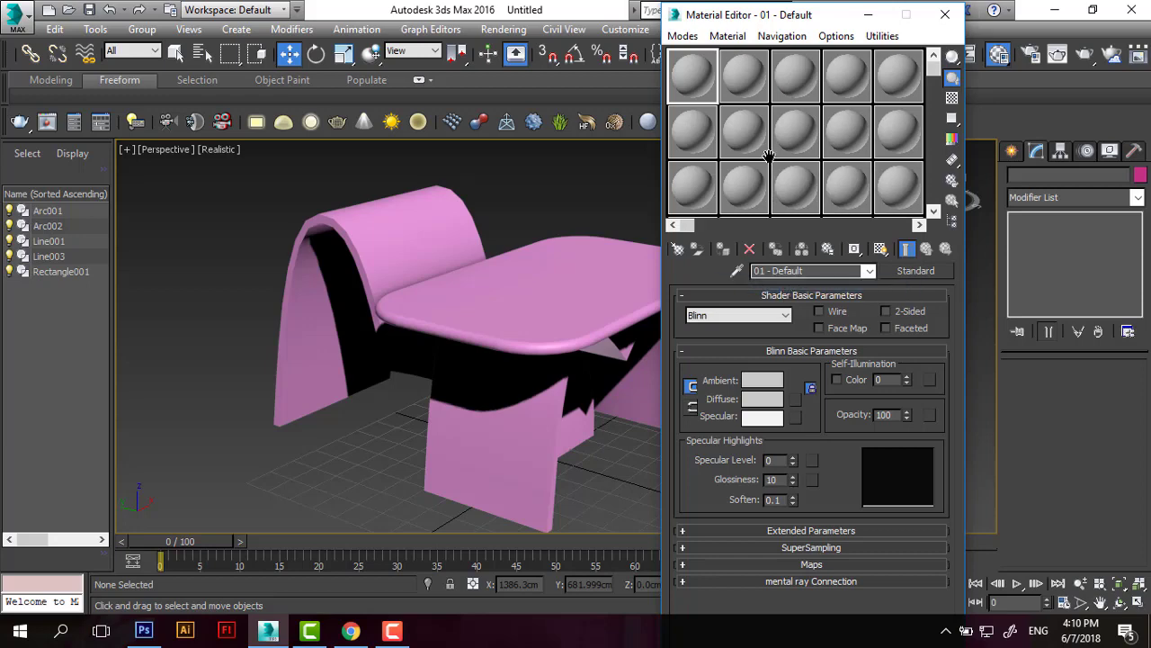
pyautogui.rightClick(701, 80)
pyautogui.click(778, 286)
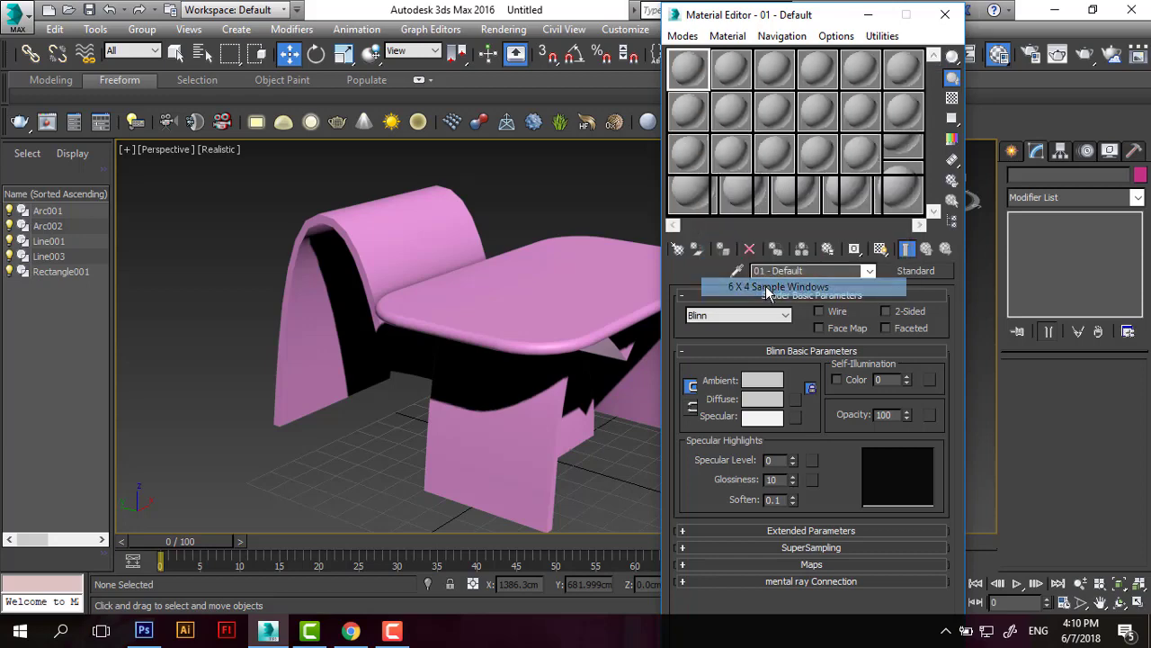
pyautogui.rightClick(693, 72)
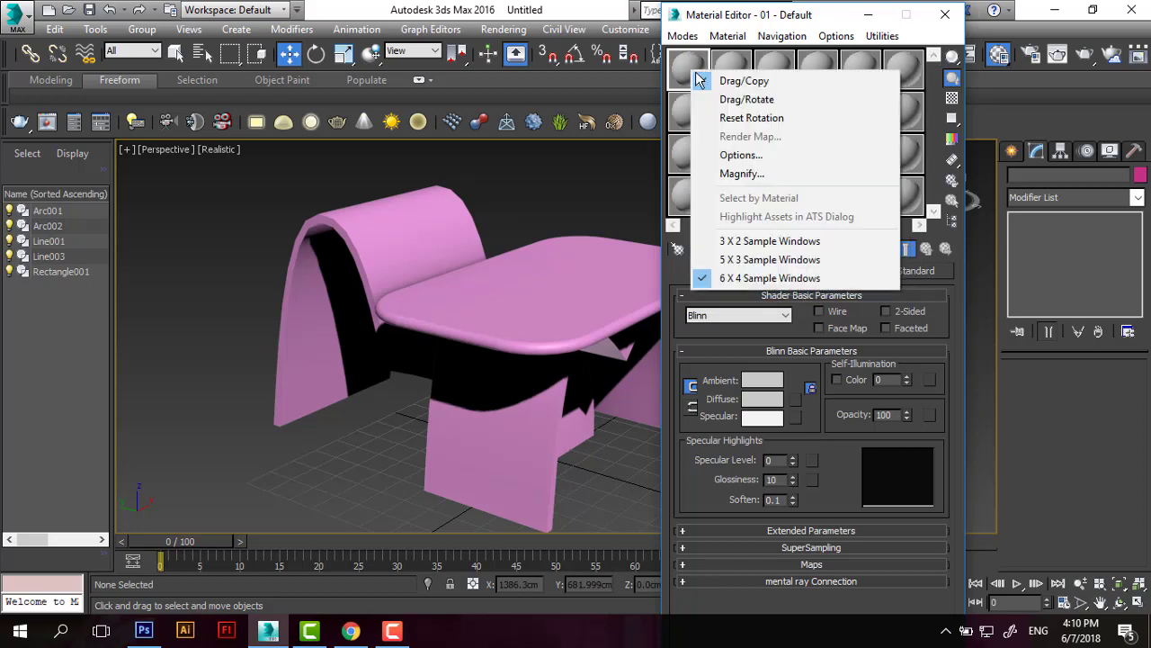
pyautogui.click(743, 242)
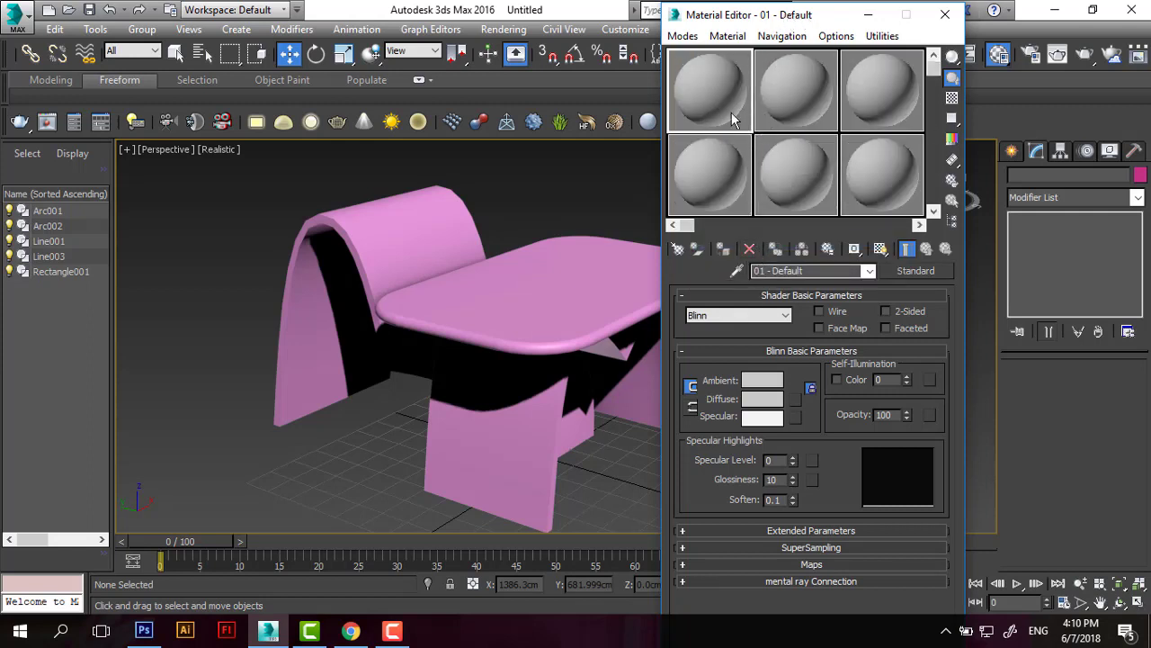
# Step: Make 01 - Default the active sample slot and move the Material Editor further right
pyautogui.click(778, 99)
pyautogui.click(858, 88)
pyautogui.click(726, 85)
pyautogui.moveTo(806, 25); pyautogui.dragTo(875, 22)
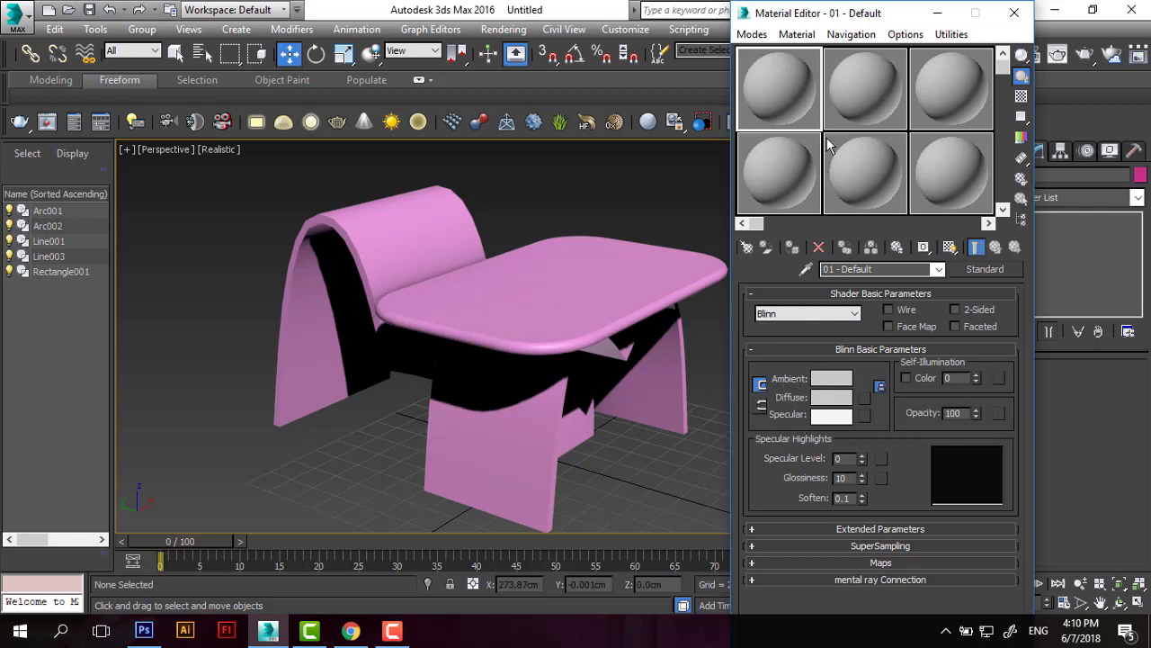
# Step: View the 01 - Default sample in an enlarged, resized preview window, then close it
pyautogui.doubleClick(790, 89)
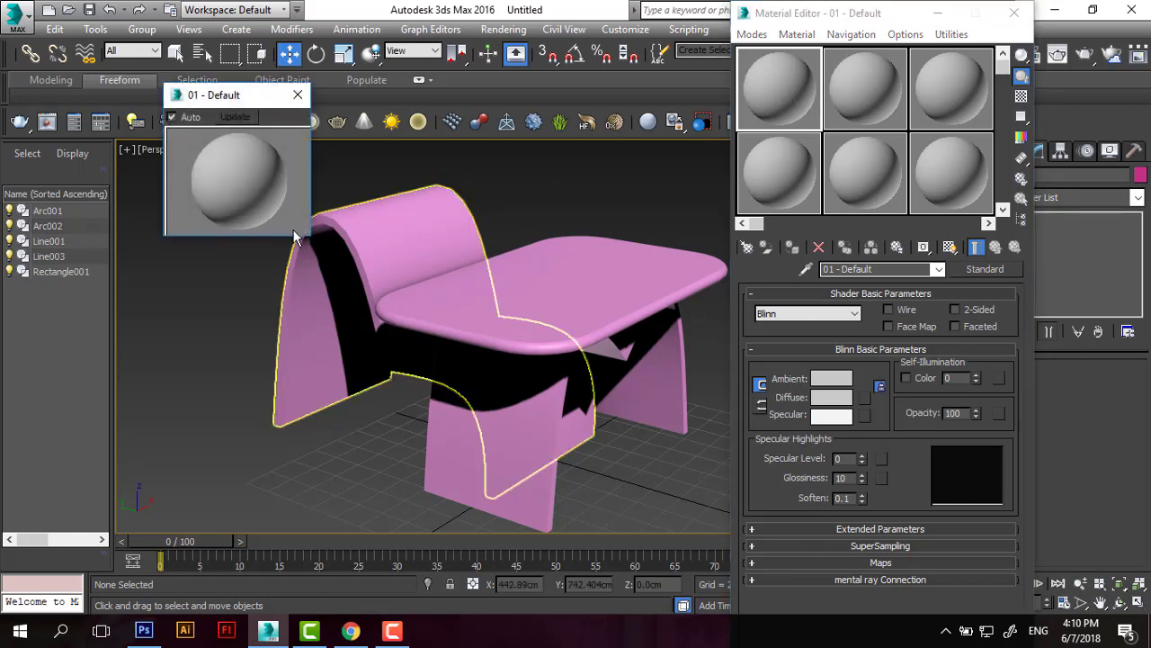
pyautogui.moveTo(299, 234); pyautogui.dragTo(568, 492)
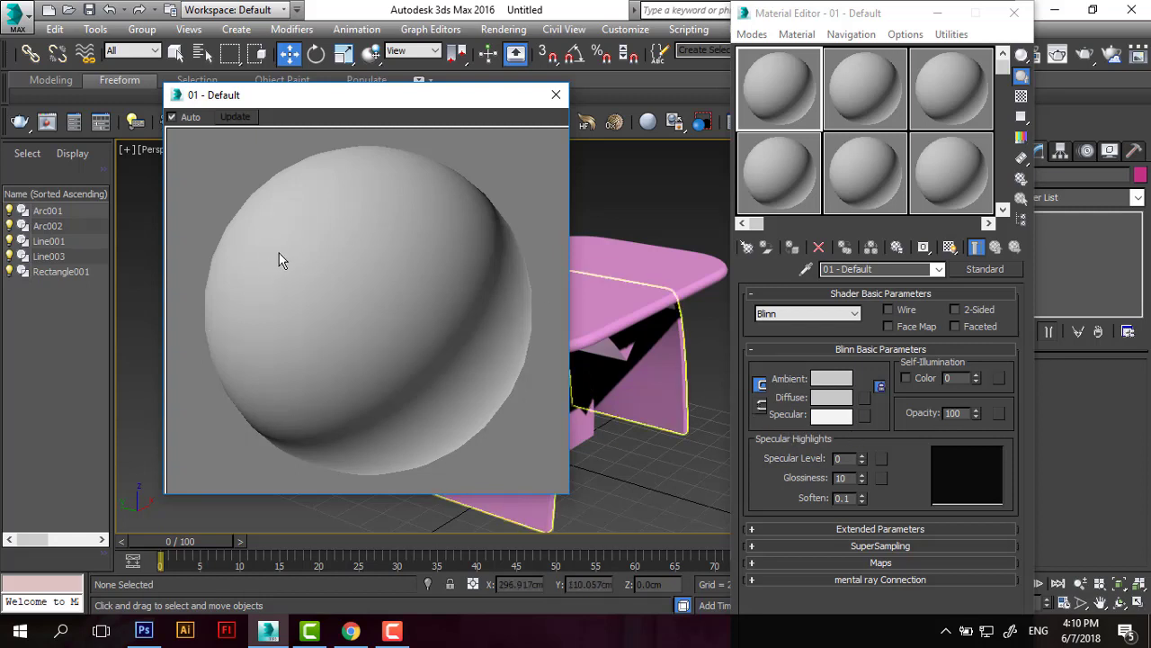
pyautogui.click(556, 94)
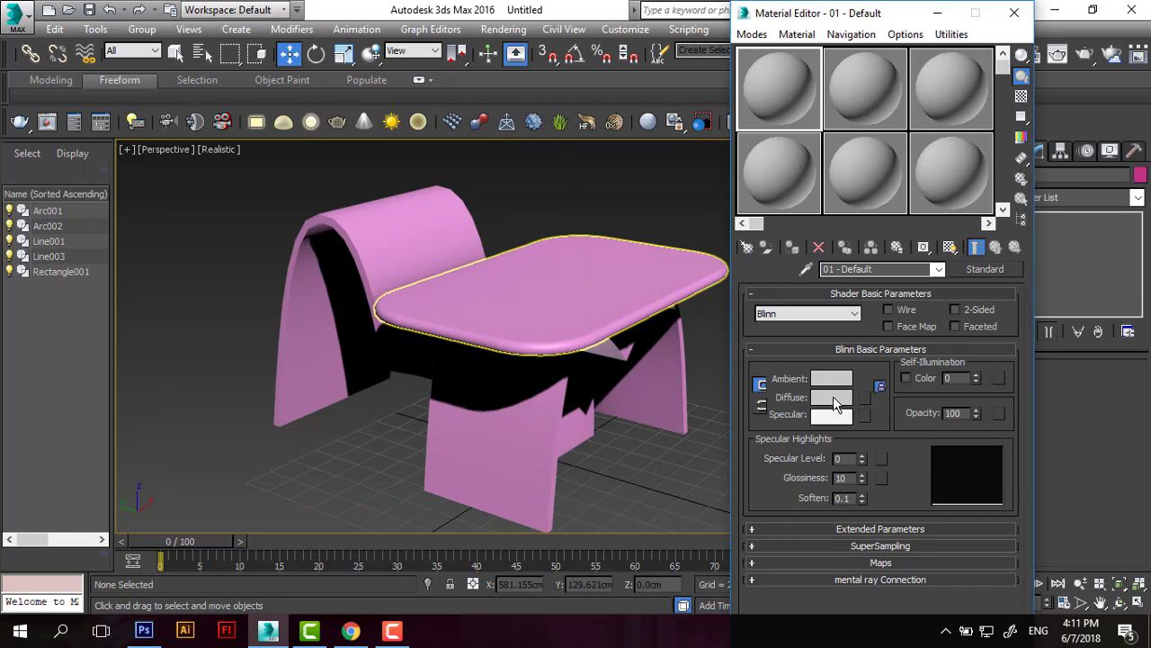
# Step: Set the 01 - Default material's diffuse colour to light cyan (152, 248, 240)
pyautogui.click(832, 397)
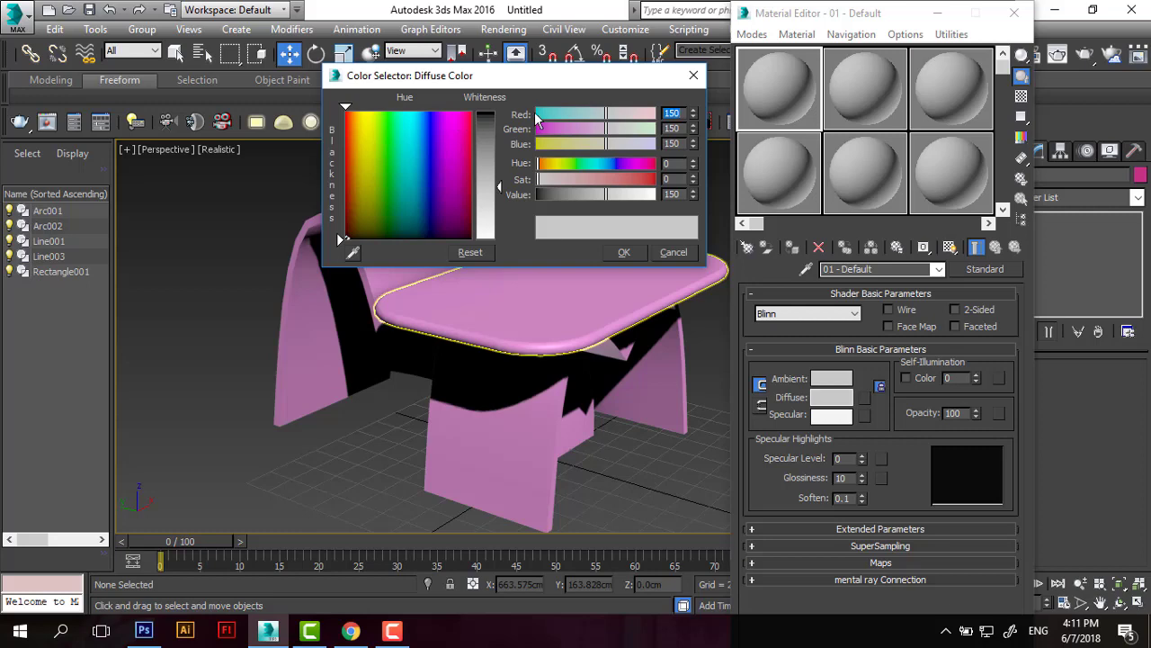
pyautogui.moveTo(562, 75); pyautogui.dragTo(542, 93)
pyautogui.click(386, 137)
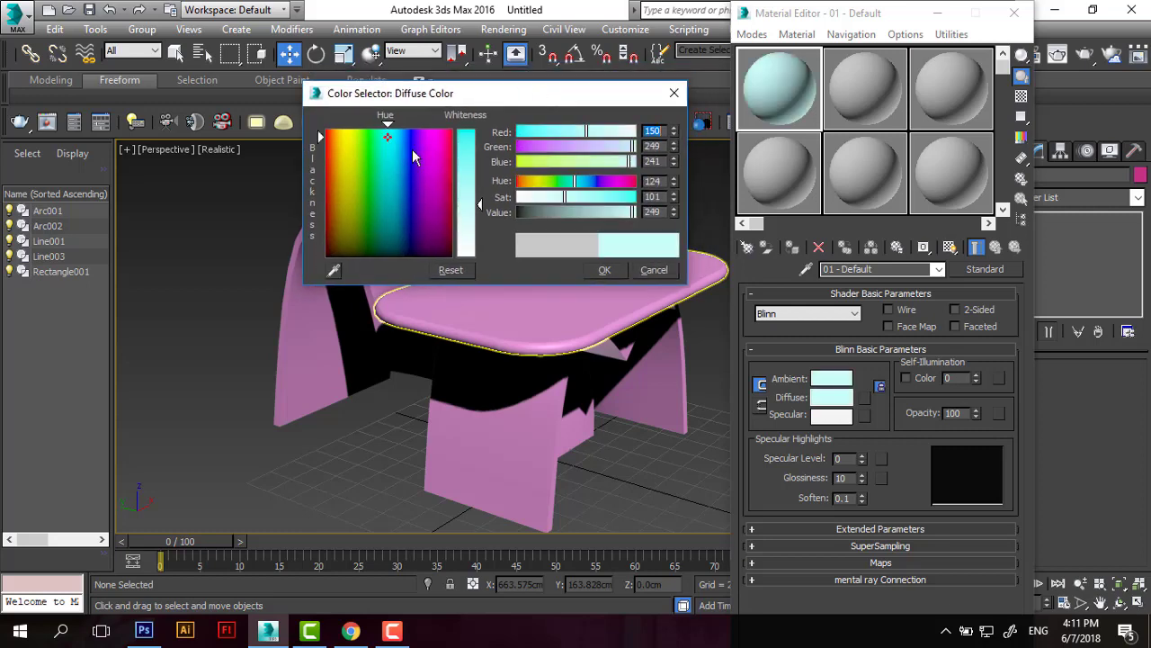
pyautogui.moveTo(564, 197); pyautogui.dragTo(564, 197)
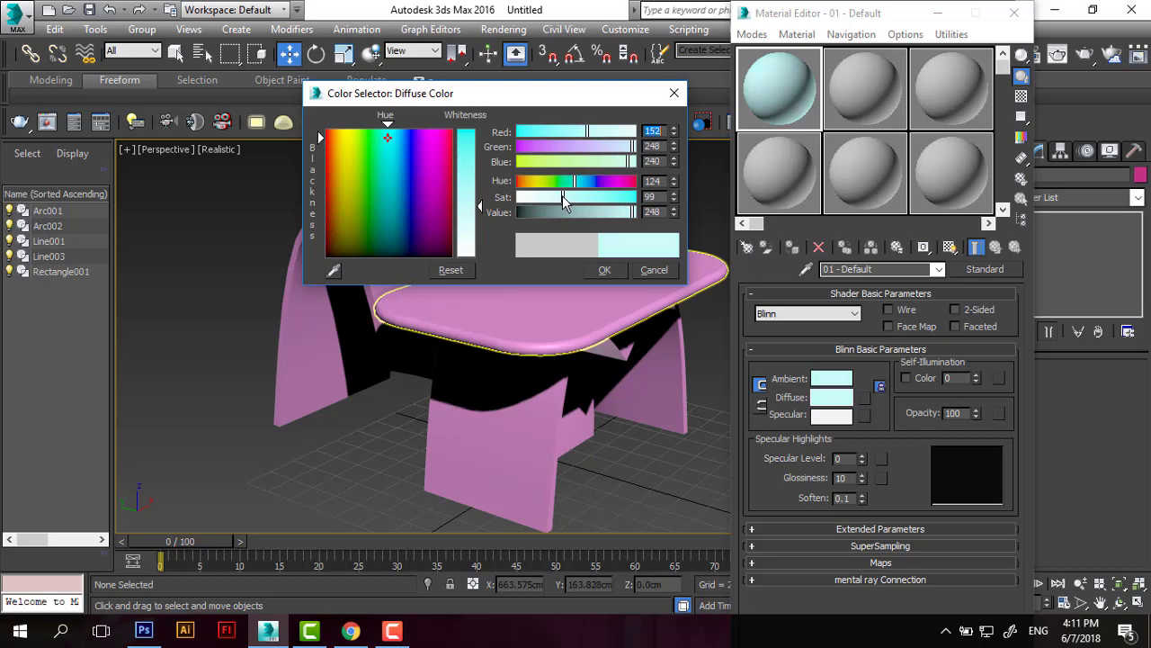
pyautogui.click(605, 272)
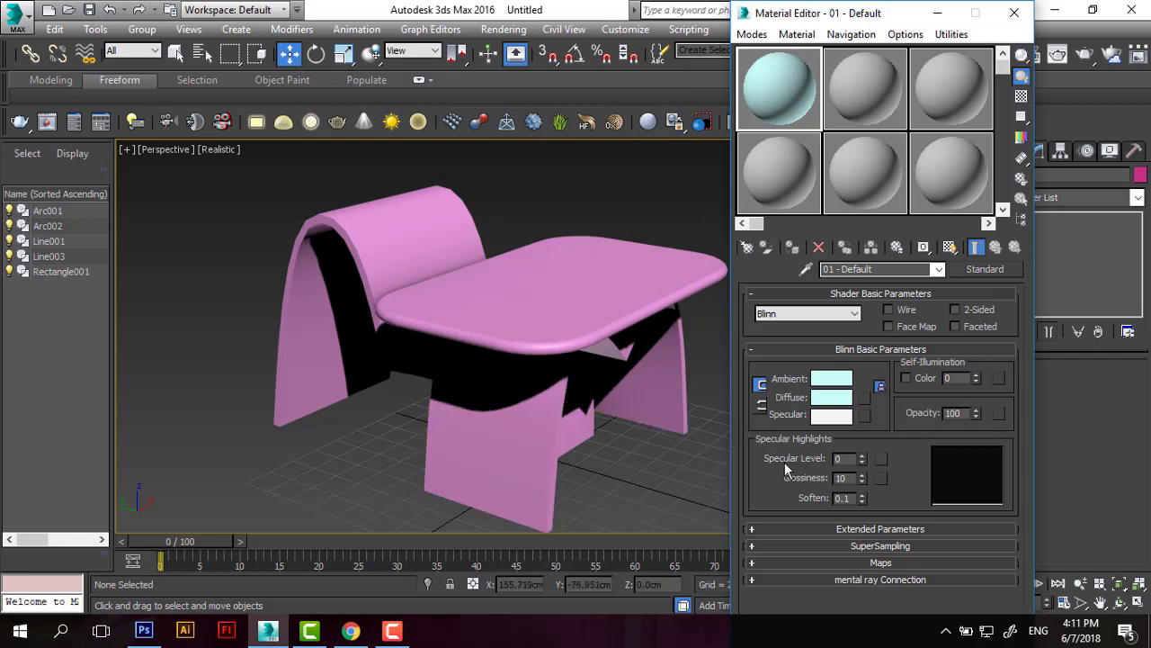
# Step: Set Specular Level to 72 and Glossiness to 52, checking the result in the enlarged sample preview
pyautogui.moveTo(862, 459); pyautogui.dragTo(864, 394)
pyautogui.doubleClick(787, 85)
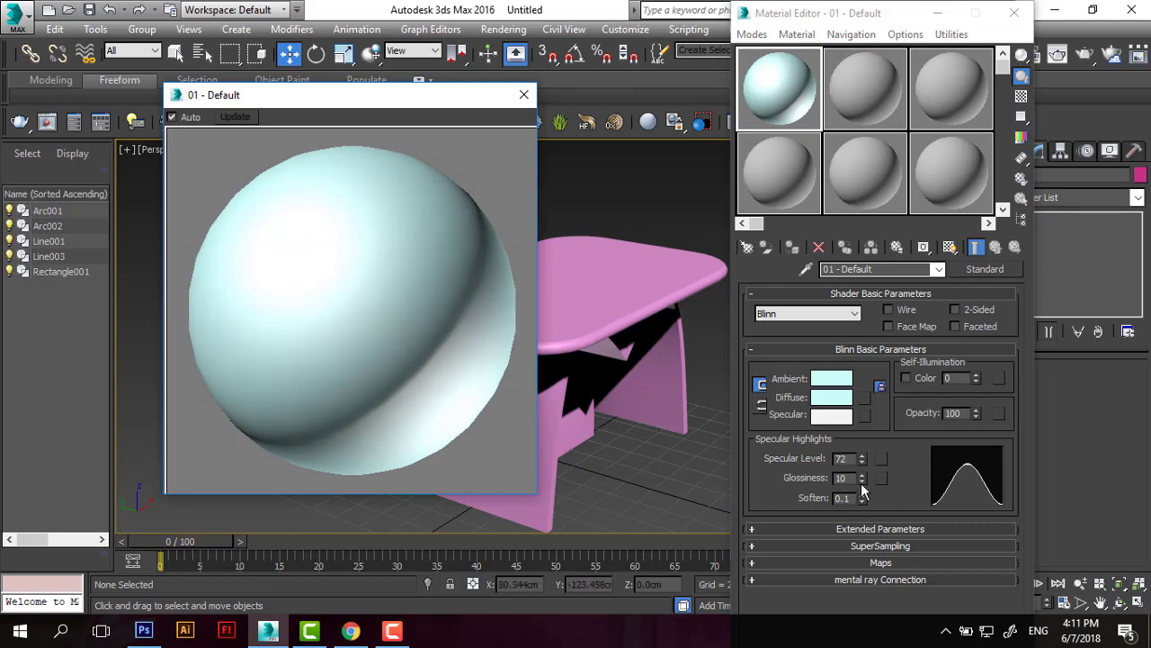
pyautogui.moveTo(862, 476); pyautogui.dragTo(861, 454)
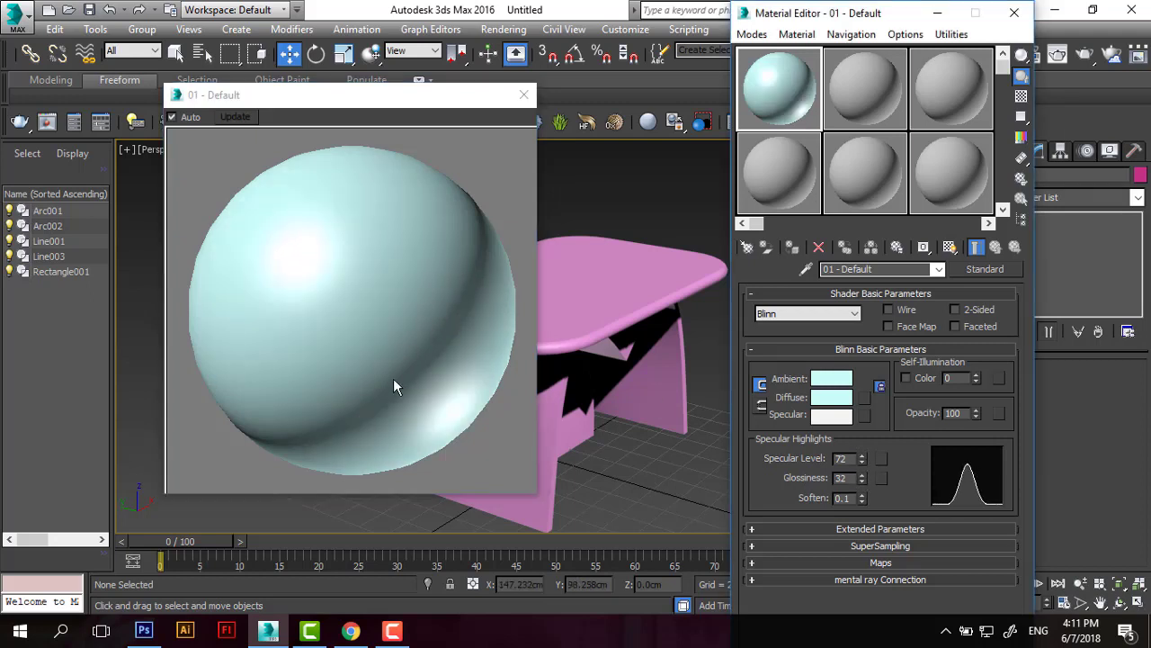
pyautogui.click(861, 483)
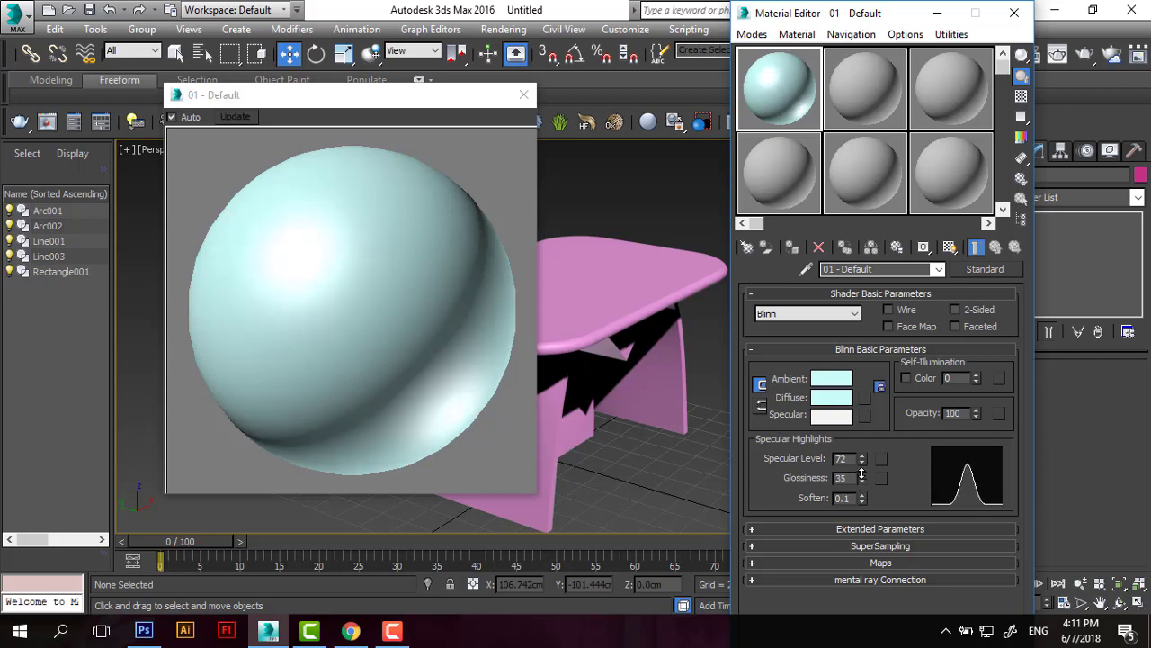
pyautogui.moveTo(860, 479); pyautogui.dragTo(860, 463)
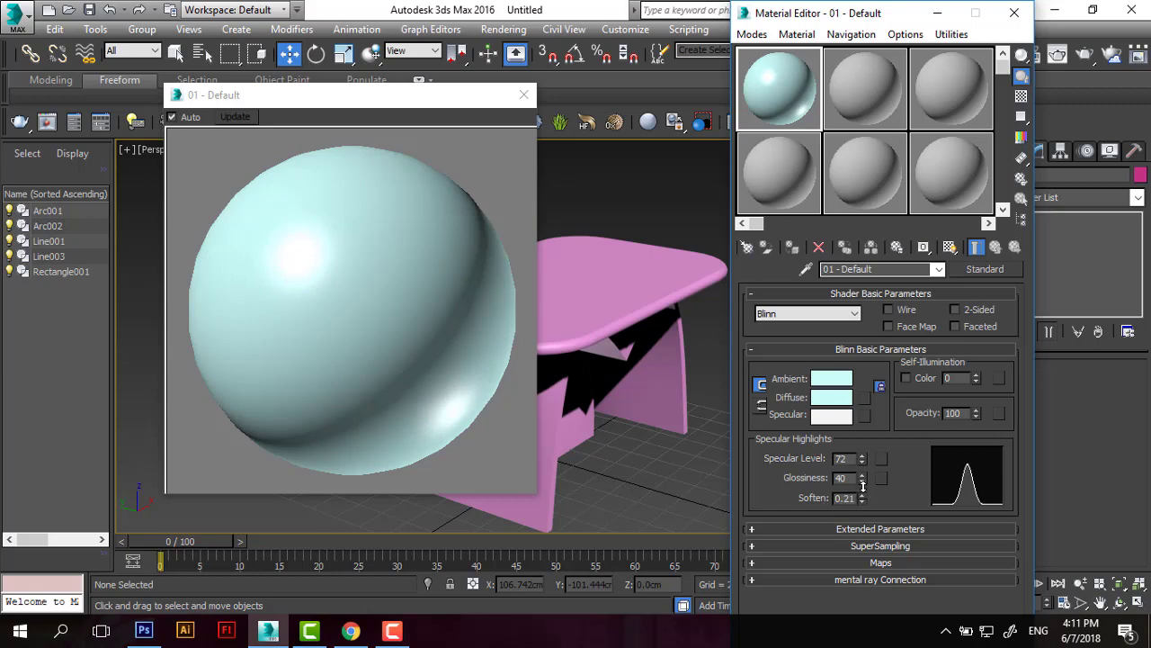
pyautogui.moveTo(862, 470); pyautogui.dragTo(861, 460)
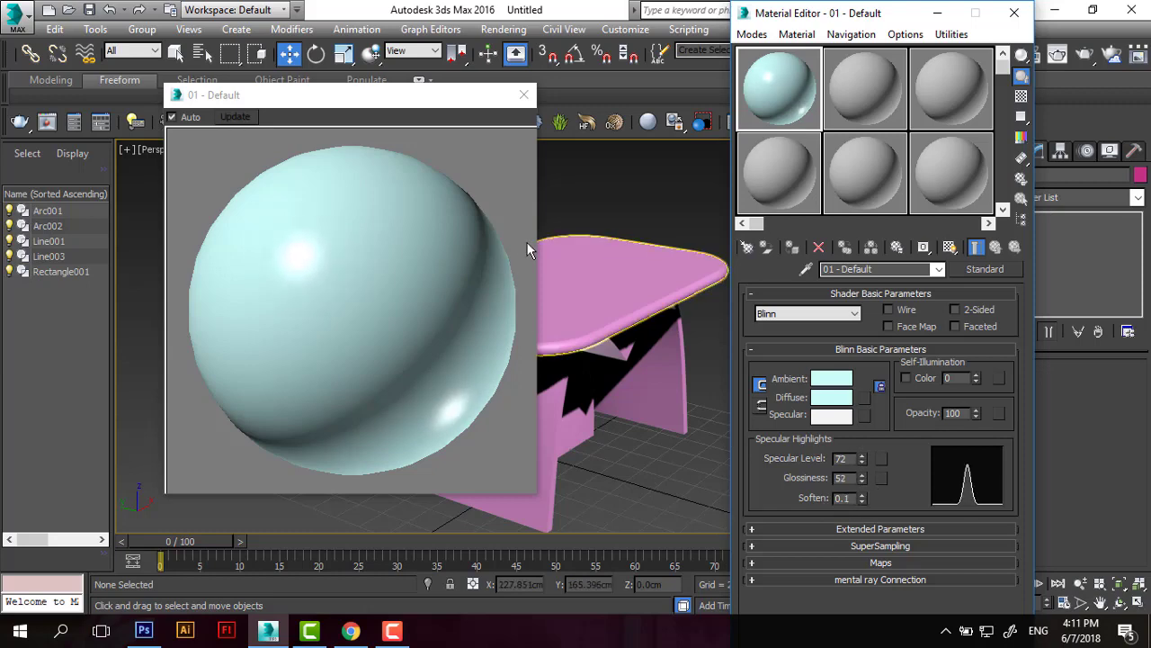
pyautogui.click(524, 94)
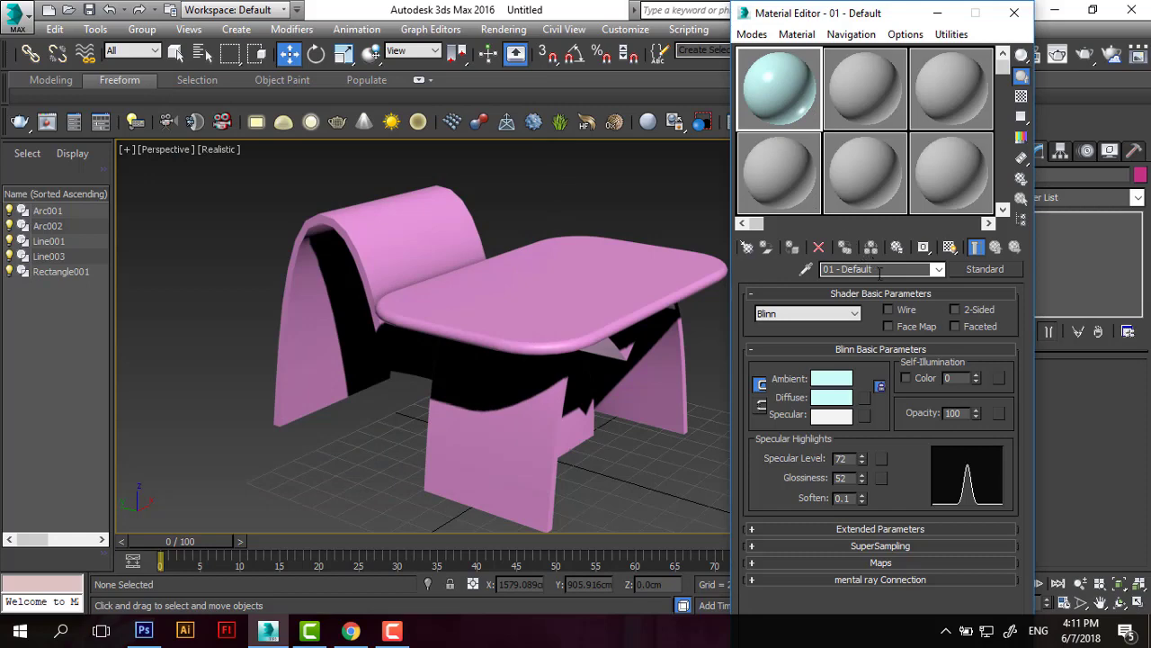
# Step: Rename the 01 - Default material to 'chat lieu kieng'
pyautogui.moveTo(801, 277); pyautogui.dragTo(772, 283)
pyautogui.write('chat lieu ki')
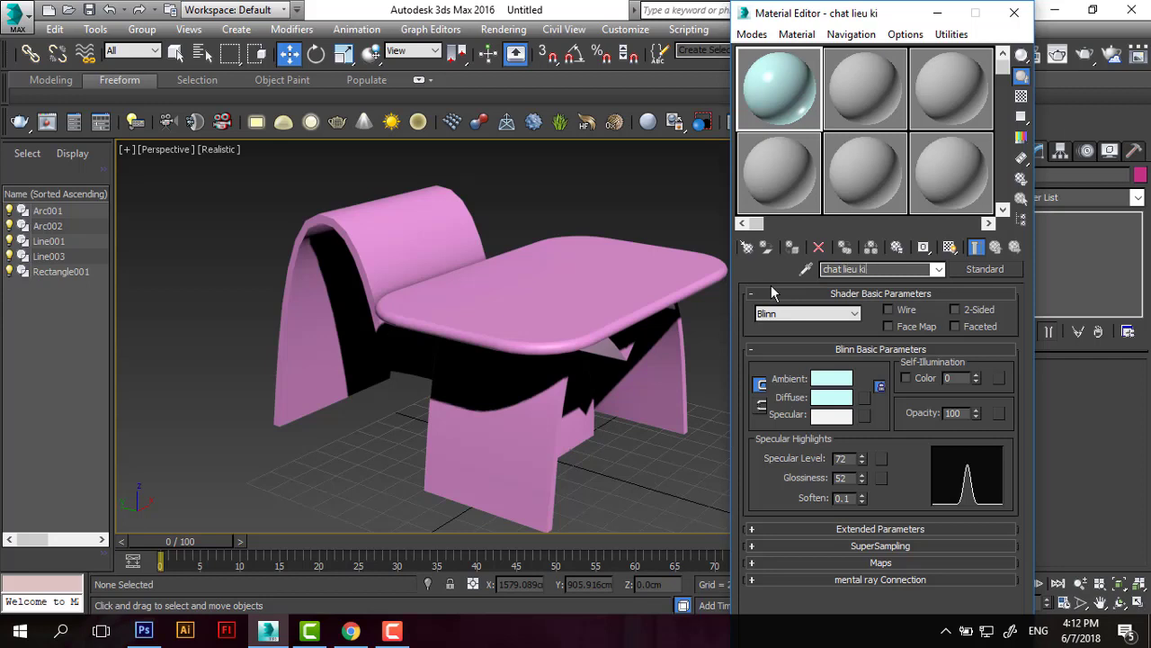
pyautogui.write('eng')
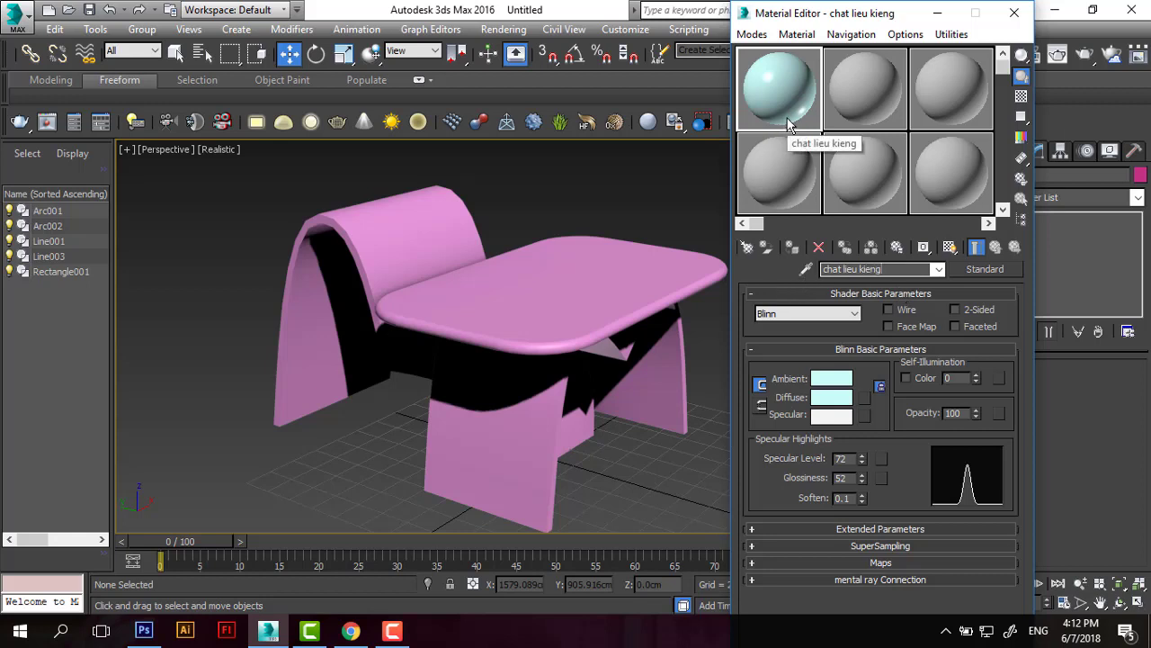
pyautogui.press('Return')
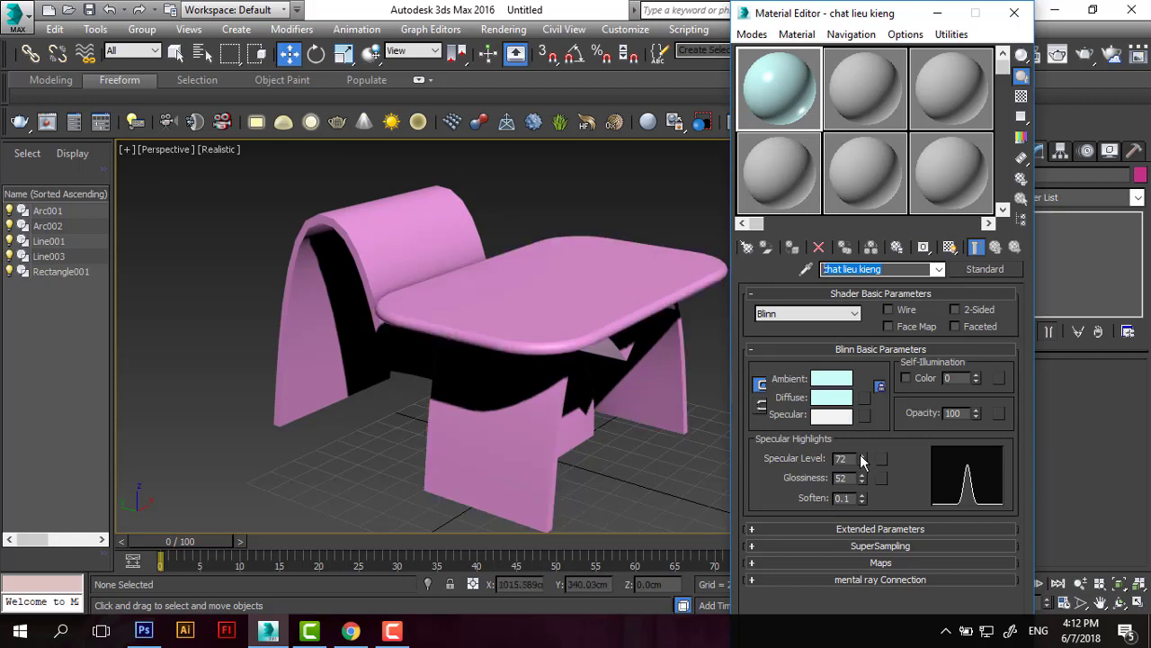
pyautogui.doubleClick(844, 459)
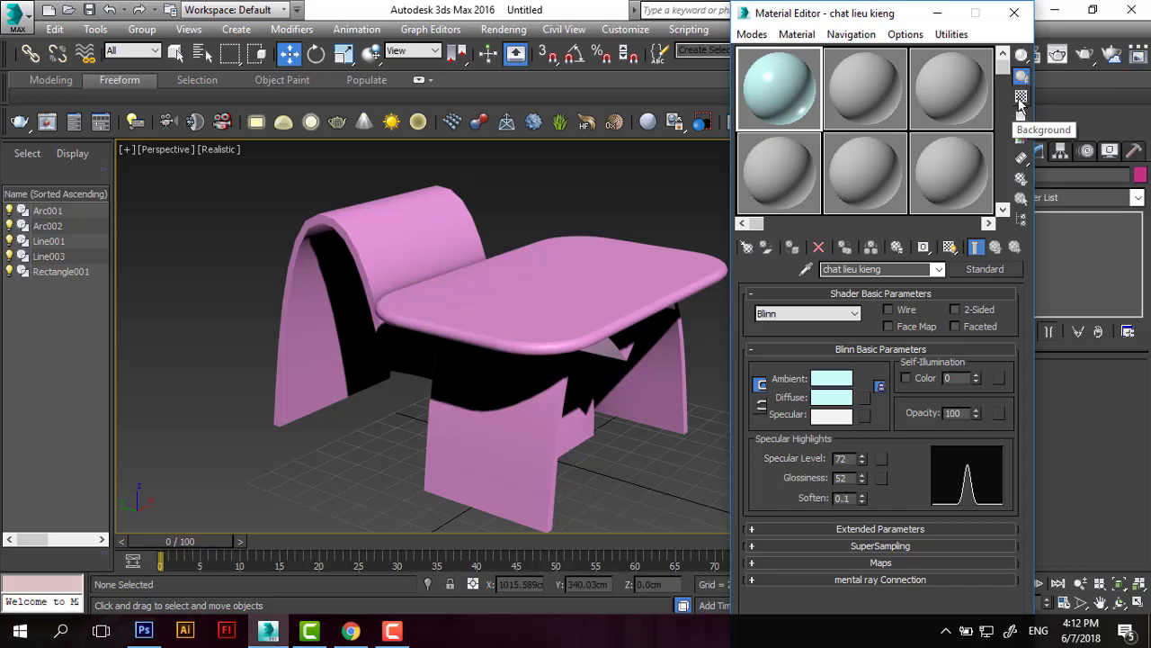
# Step: Turn on the checkered background for the chat lieu kieng sample and open its enlarged preview
pyautogui.click(1021, 96)
pyautogui.doubleClick(779, 115)
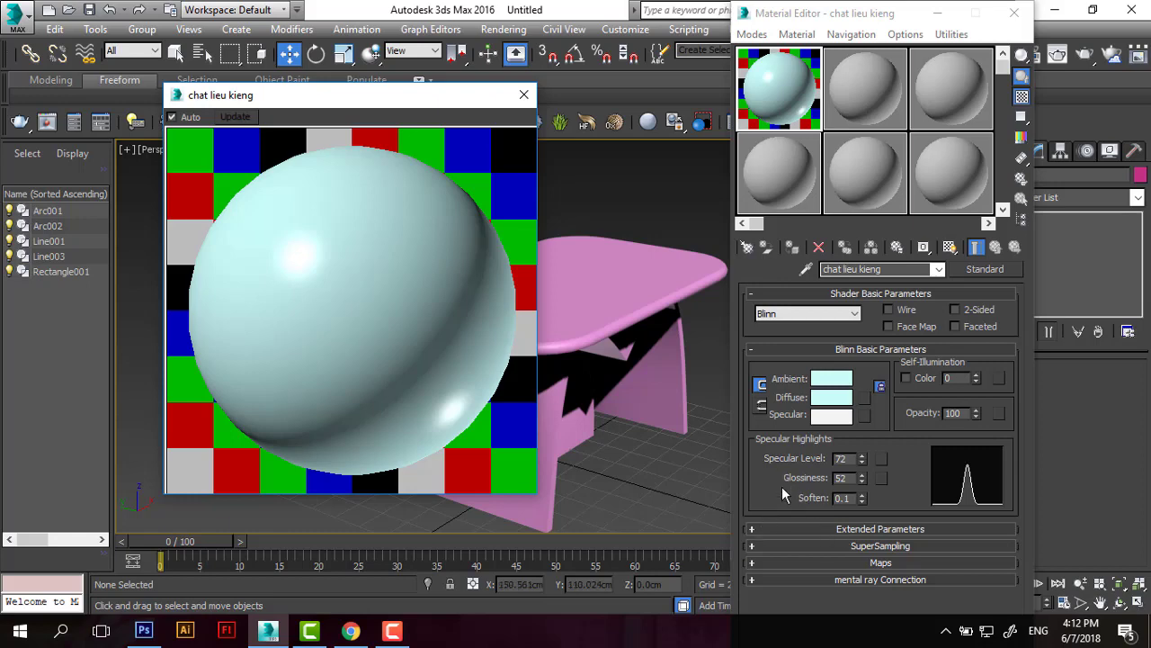
# Step: In Extended Parameters, set the transparency Amount to 88 with Falloff set to In
pyautogui.click(850, 528)
pyautogui.scroll(-1, 786, 522)
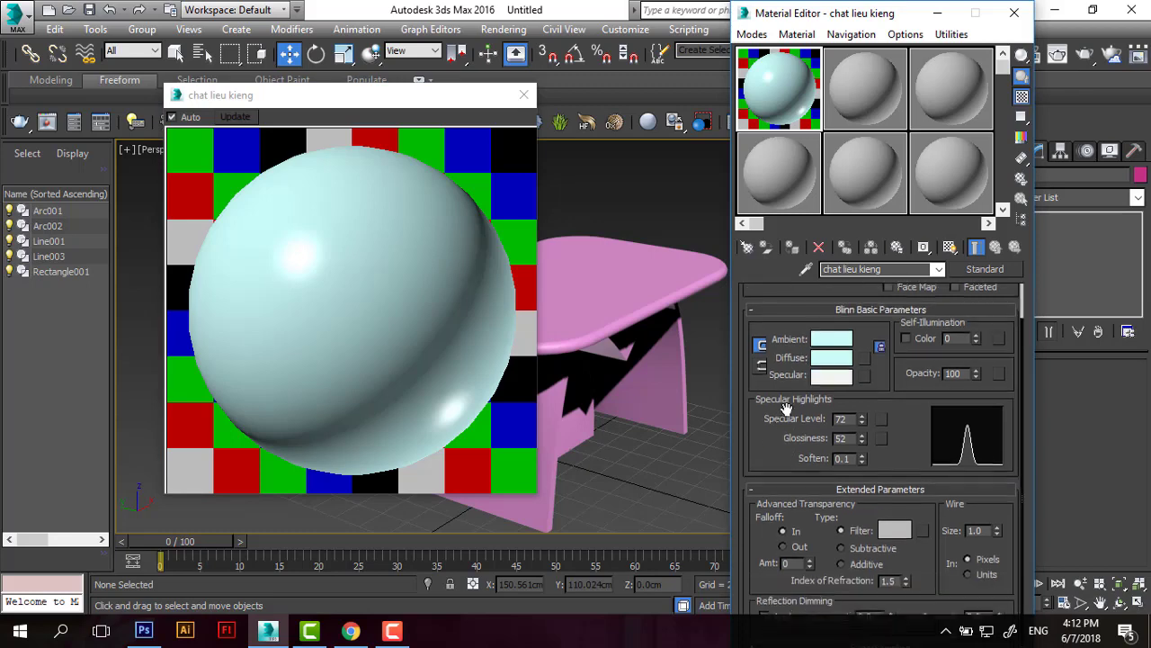
pyautogui.click(772, 487)
pyautogui.click(764, 350)
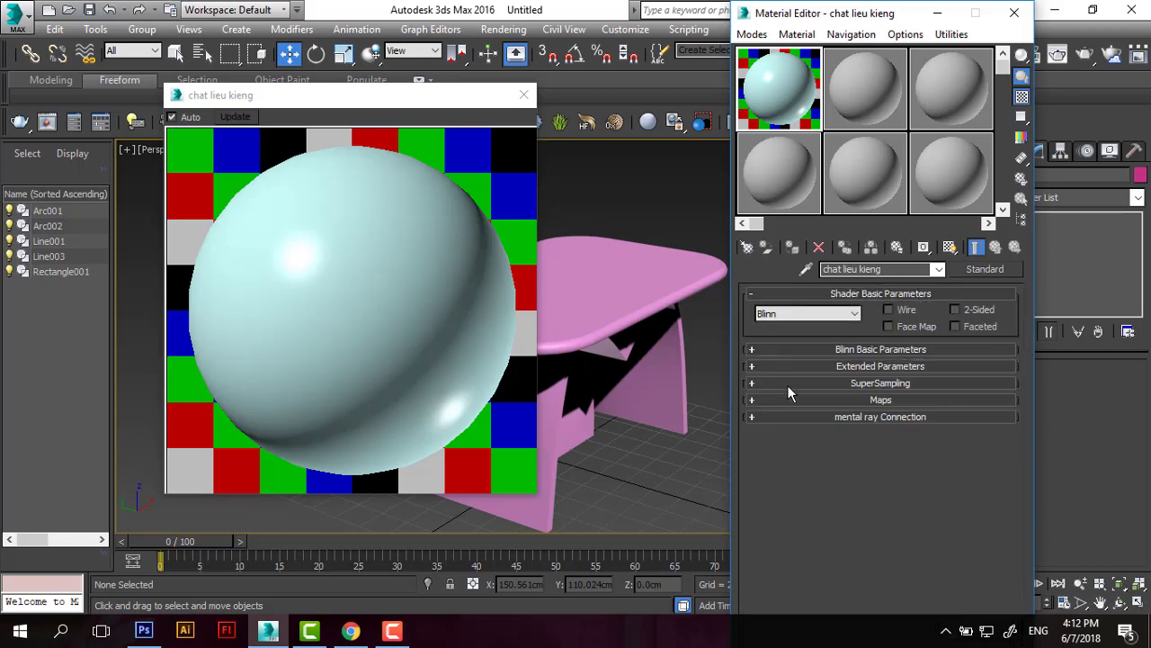
pyautogui.click(783, 350)
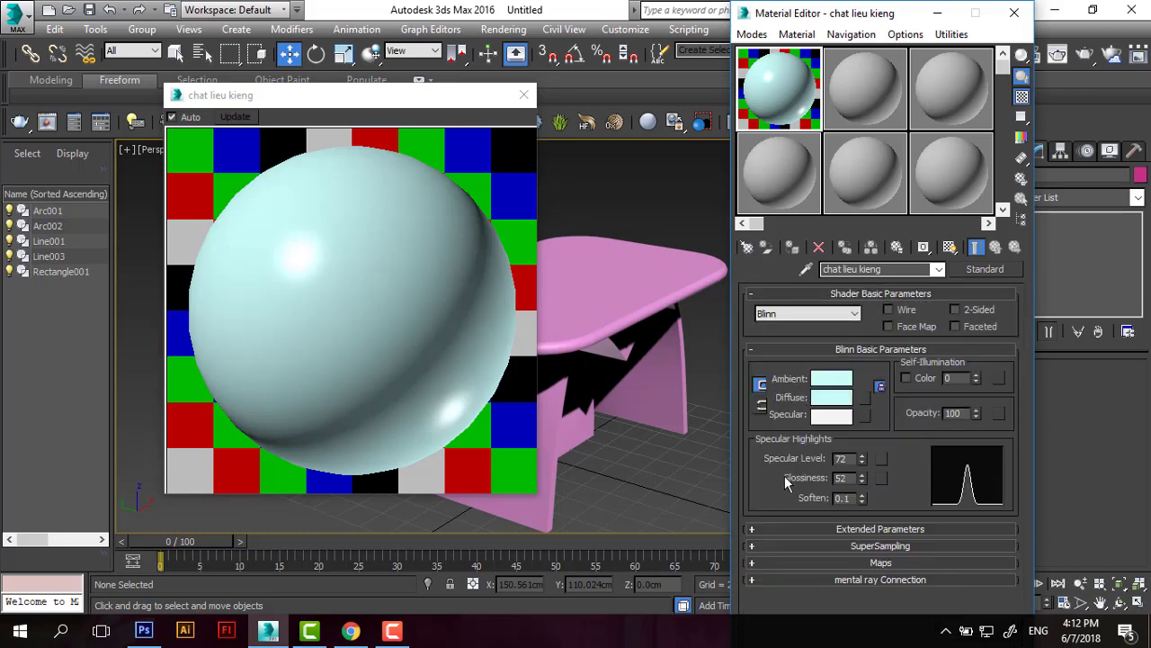
pyautogui.click(772, 528)
pyautogui.scroll(-1, 783, 494)
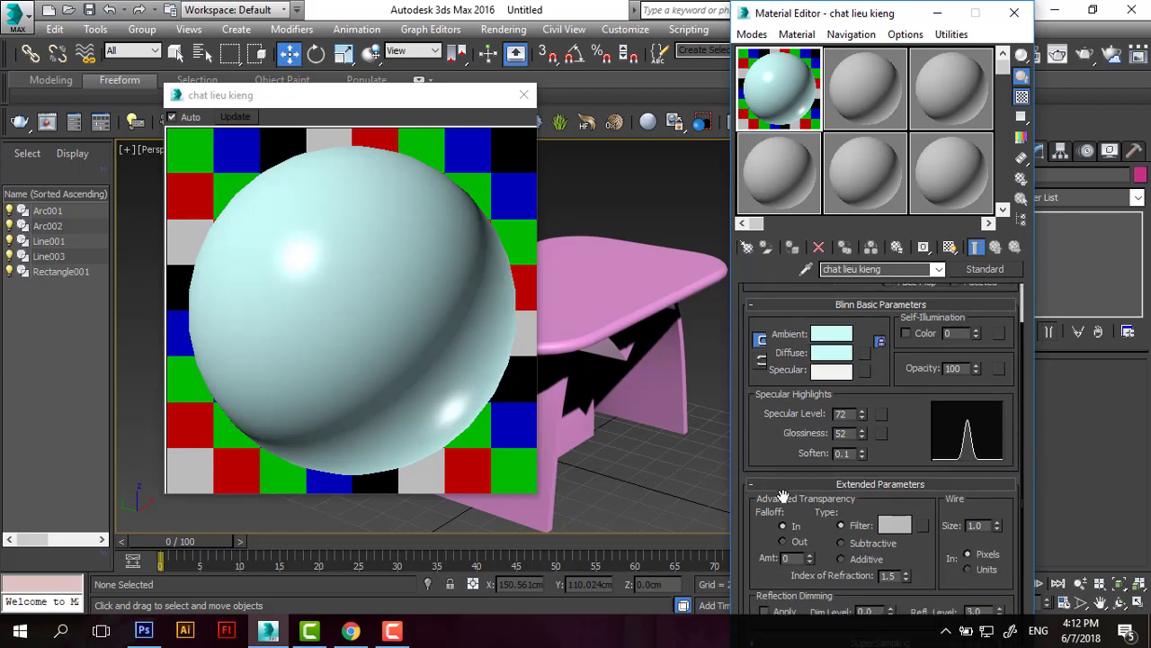
pyautogui.click(792, 557)
pyautogui.write('88')
pyautogui.press('Return')
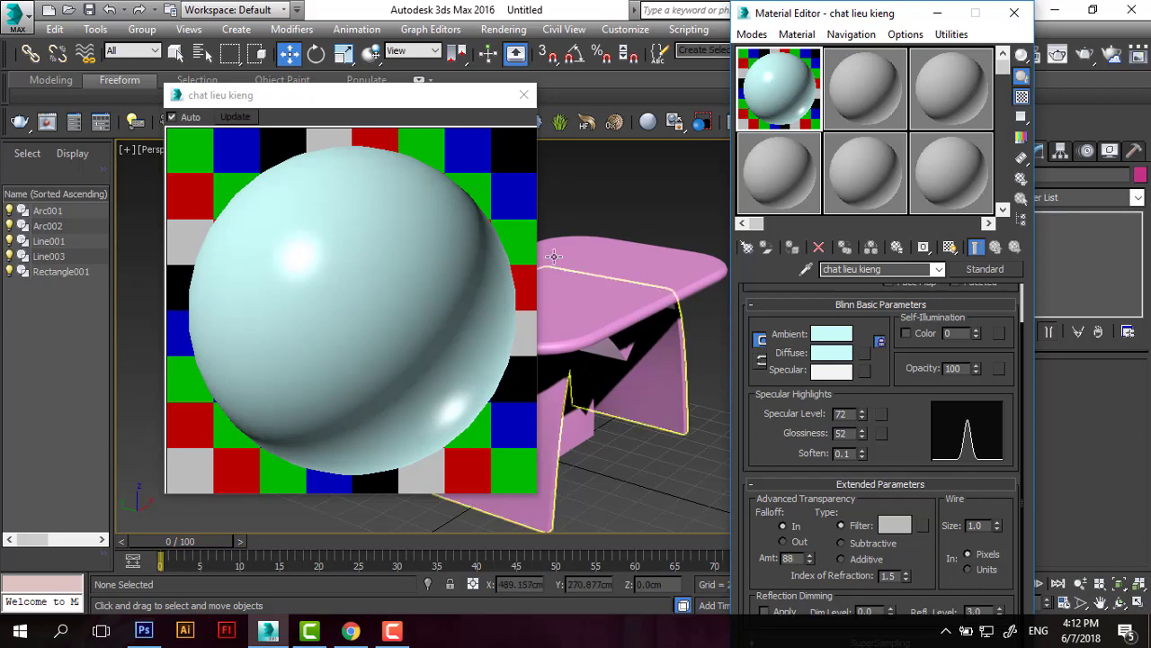
pyautogui.click(820, 525)
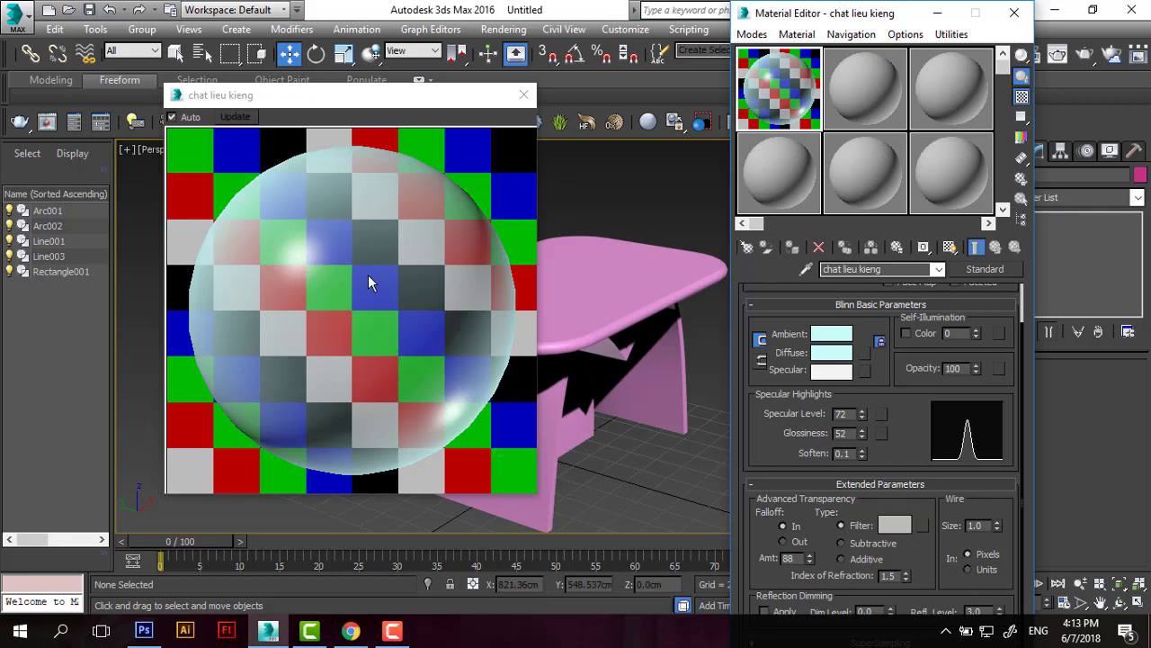
# Step: Re-enter the transparency Amount as 88 and lower Opacity from 100 to 45
pyautogui.doubleClick(795, 558)
pyautogui.write('38')
pyautogui.press('Return')
pyautogui.write('88')
pyautogui.press('Return')
pyautogui.write('88')
pyautogui.scroll(1, 920, 379)
pyautogui.scroll(1, 920, 379)
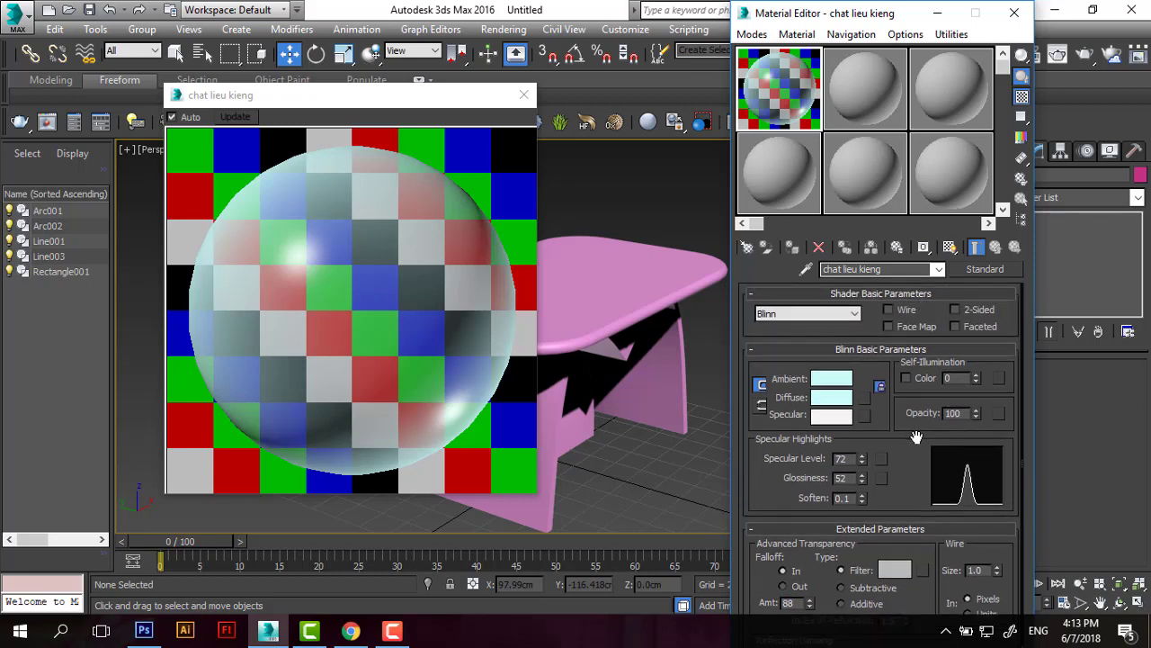
pyautogui.moveTo(976, 413); pyautogui.dragTo(980, 444)
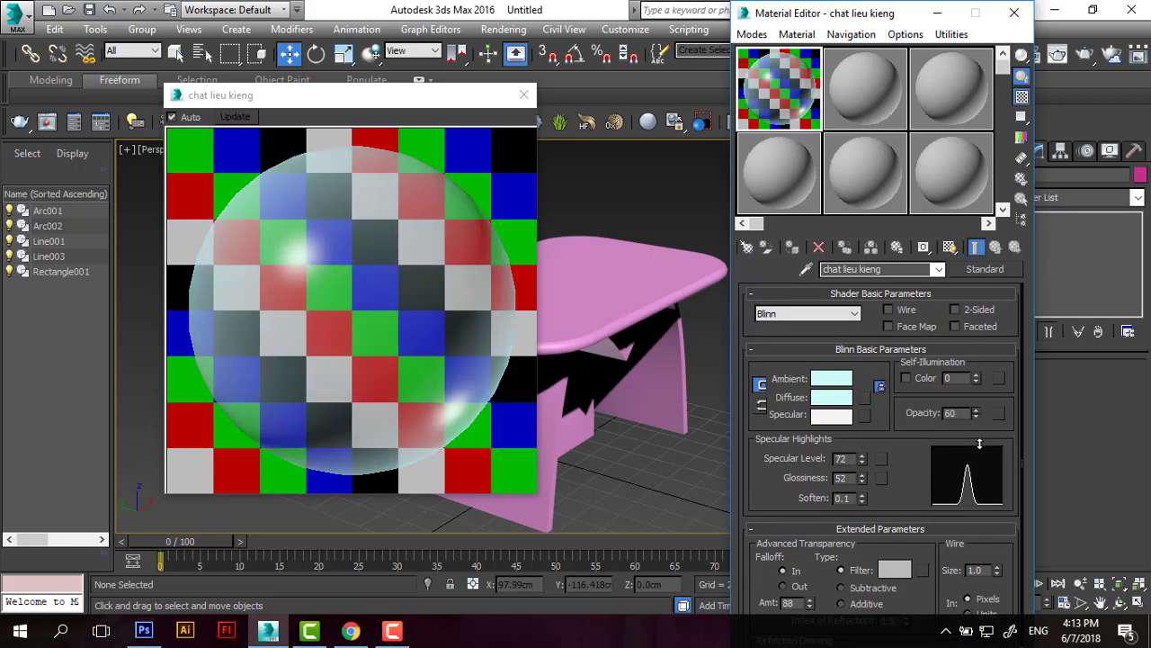
pyautogui.moveTo(981, 458); pyautogui.dragTo(981, 454)
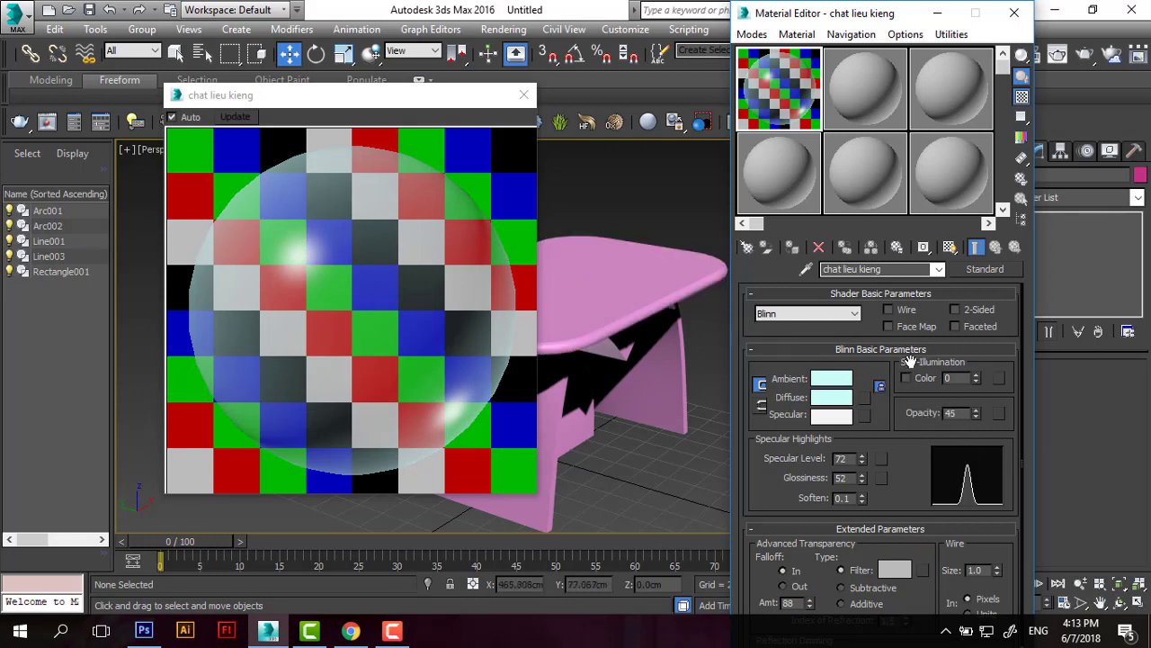
# Step: Make chat lieu kieng 2-Sided with Wire off, and set its Opacity to 45
pyautogui.click(964, 312)
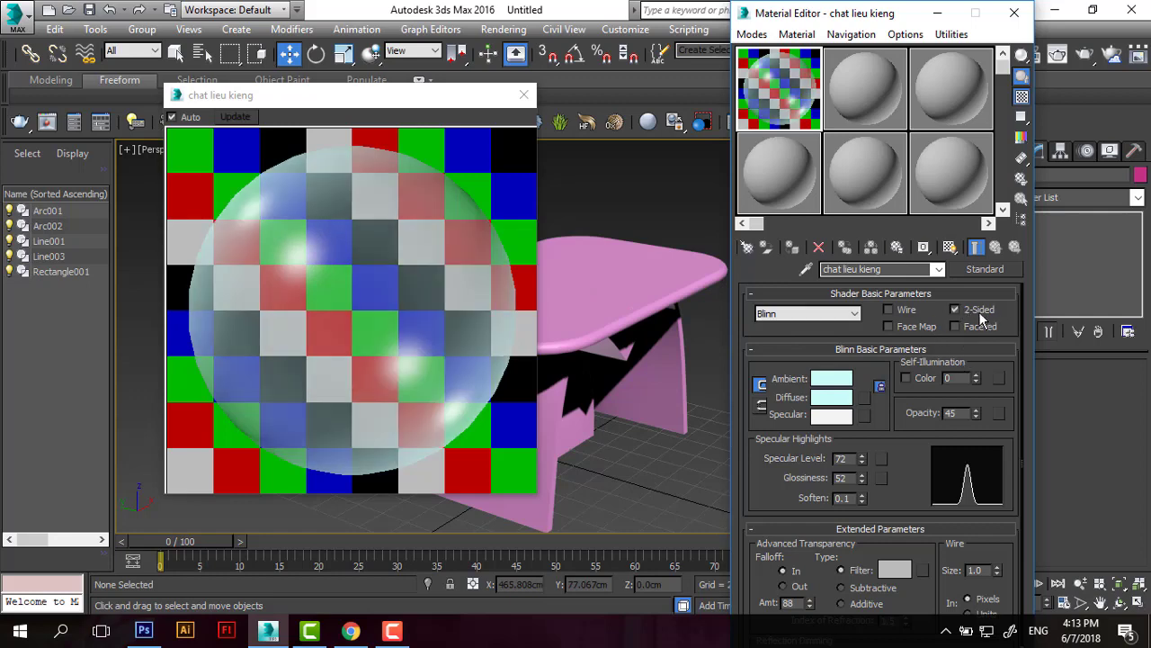
pyautogui.click(977, 316)
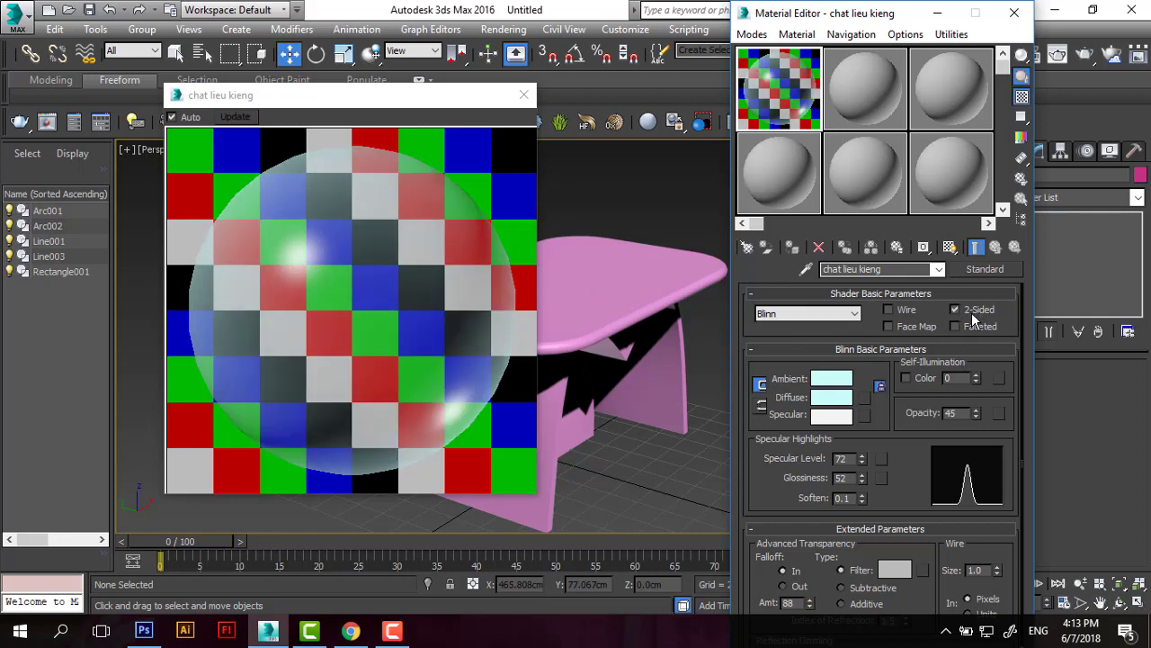
pyautogui.click(975, 319)
pyautogui.click(976, 316)
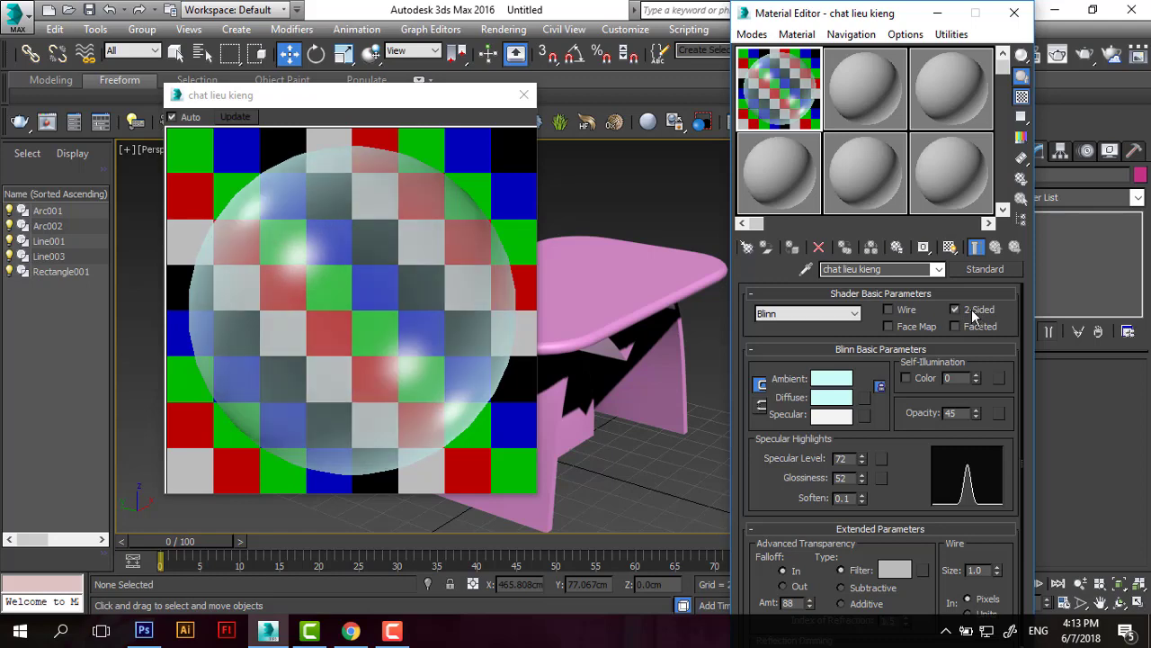
pyautogui.click(890, 311)
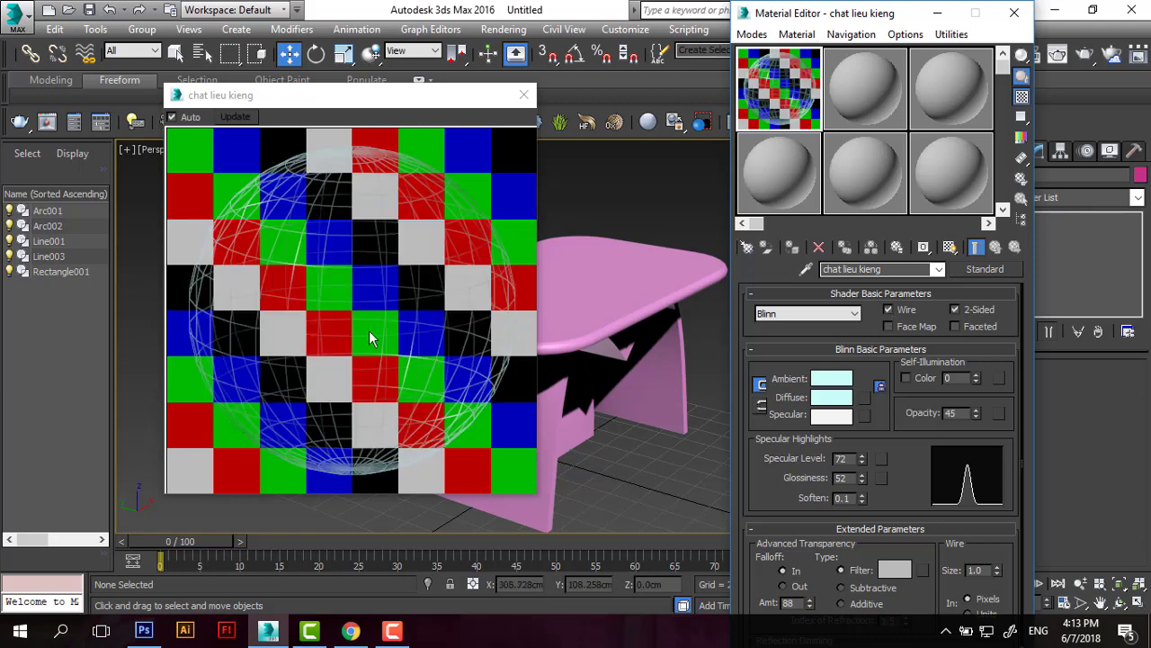
pyautogui.click(890, 312)
pyautogui.click(889, 311)
pyautogui.click(890, 311)
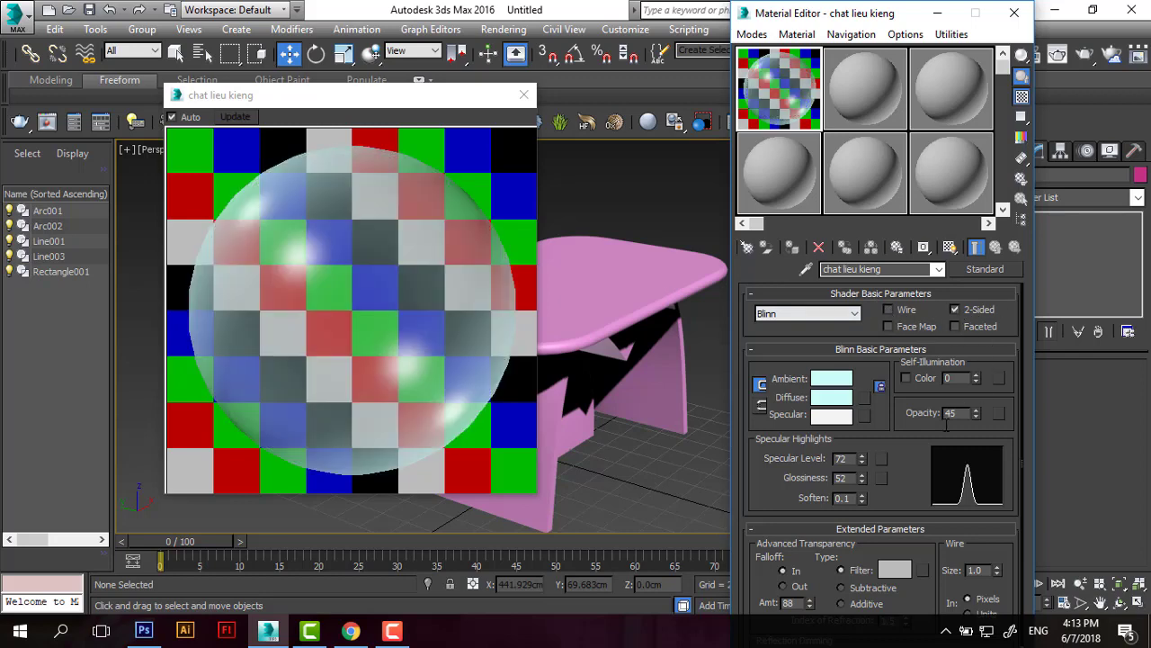
pyautogui.moveTo(908, 428); pyautogui.dragTo(904, 388)
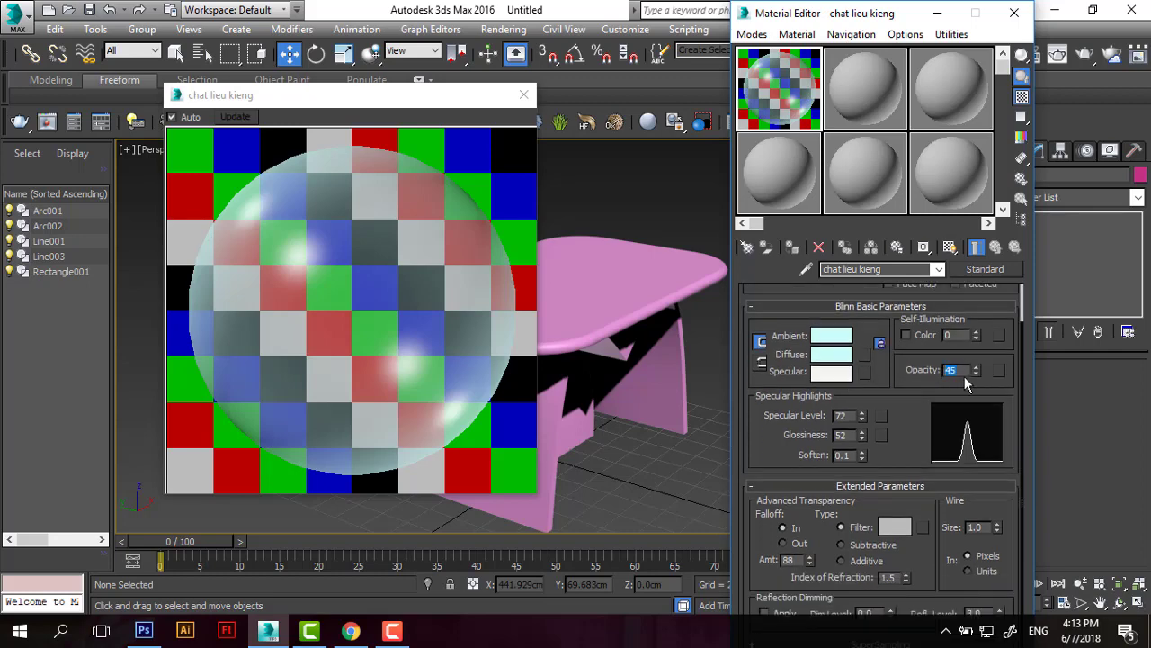
pyautogui.click(829, 359)
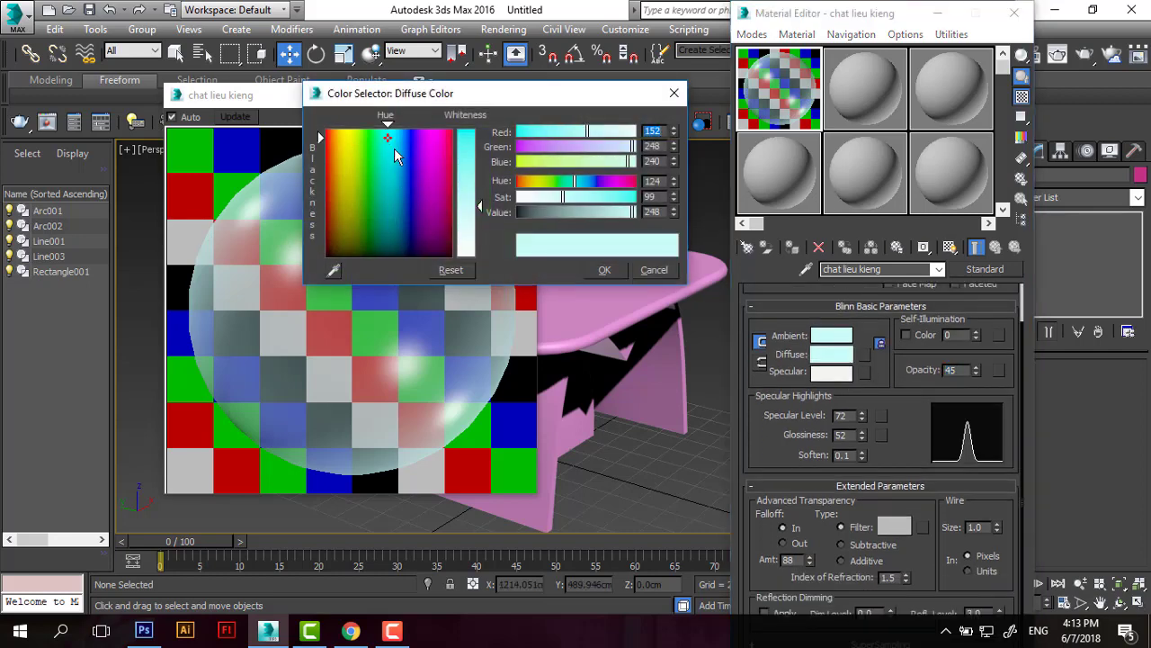
pyautogui.click(672, 208)
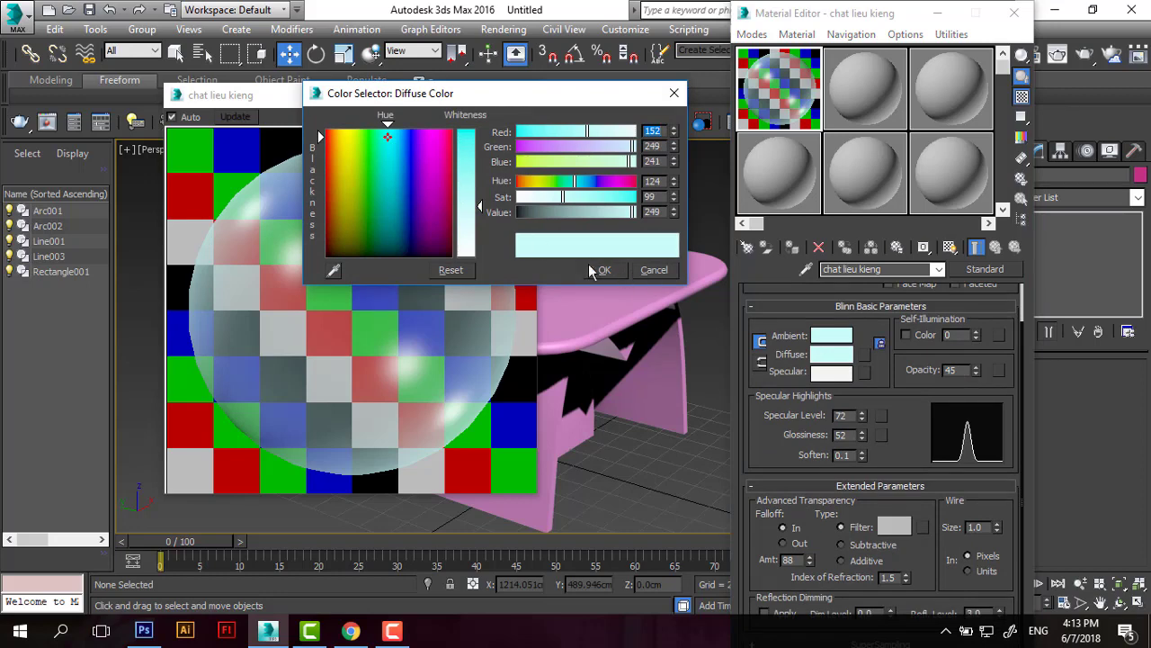
pyautogui.click(640, 270)
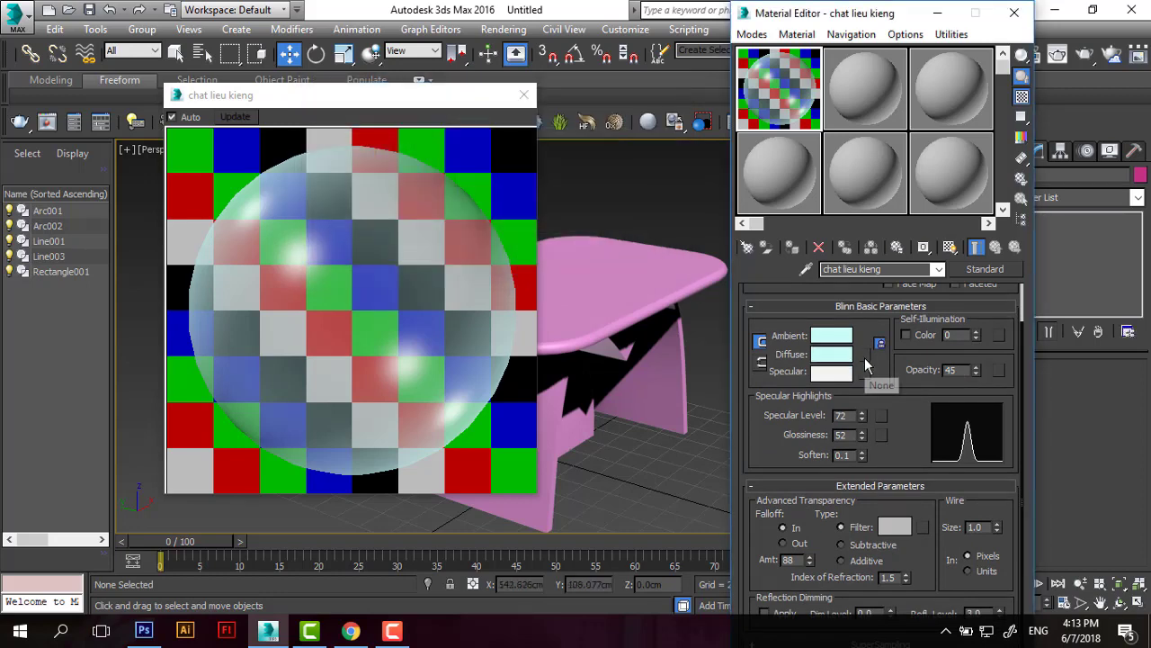
pyautogui.click(864, 356)
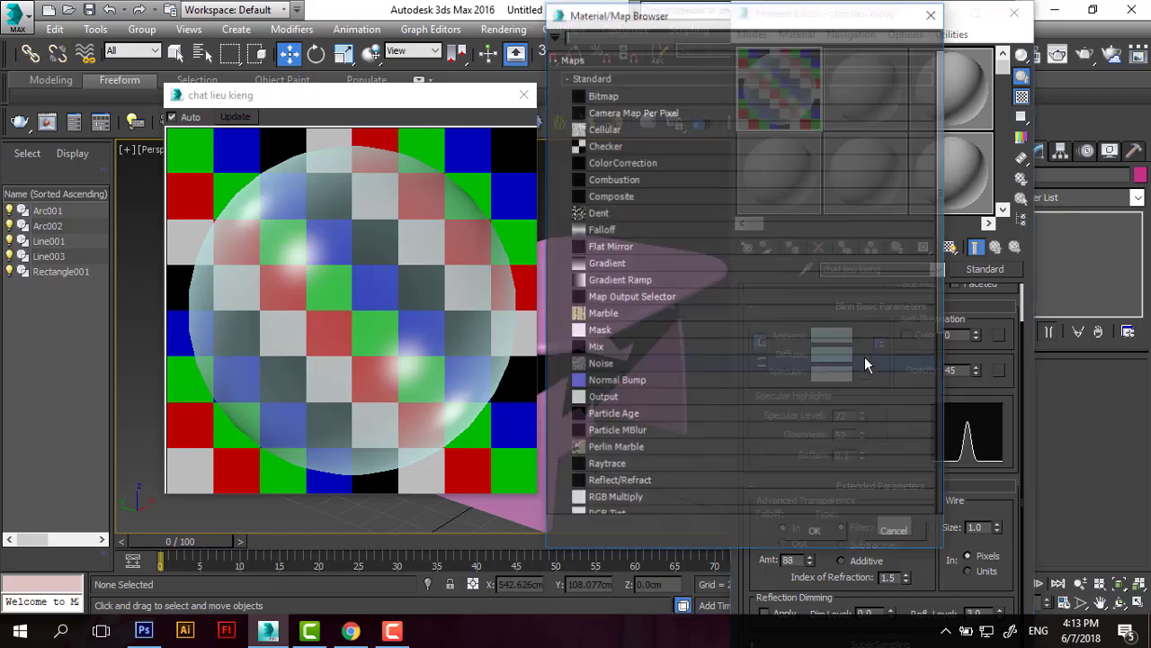
pyautogui.click(933, 12)
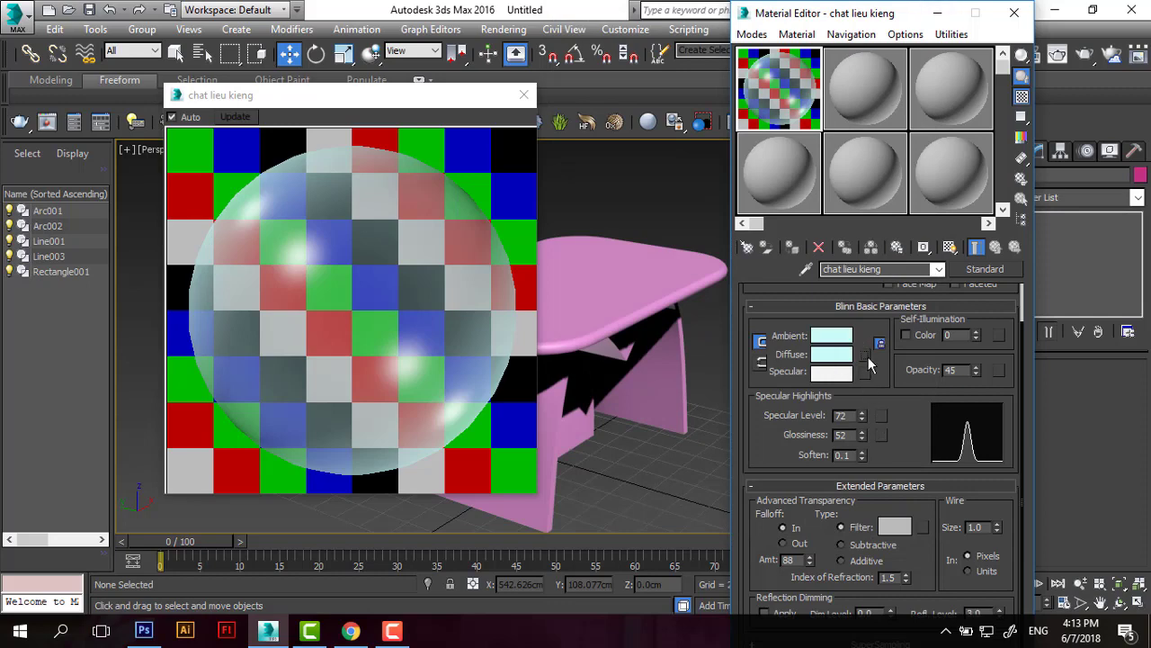
pyautogui.moveTo(867, 353); pyautogui.dragTo(871, 356)
pyautogui.moveTo(896, 16); pyautogui.dragTo(856, 17)
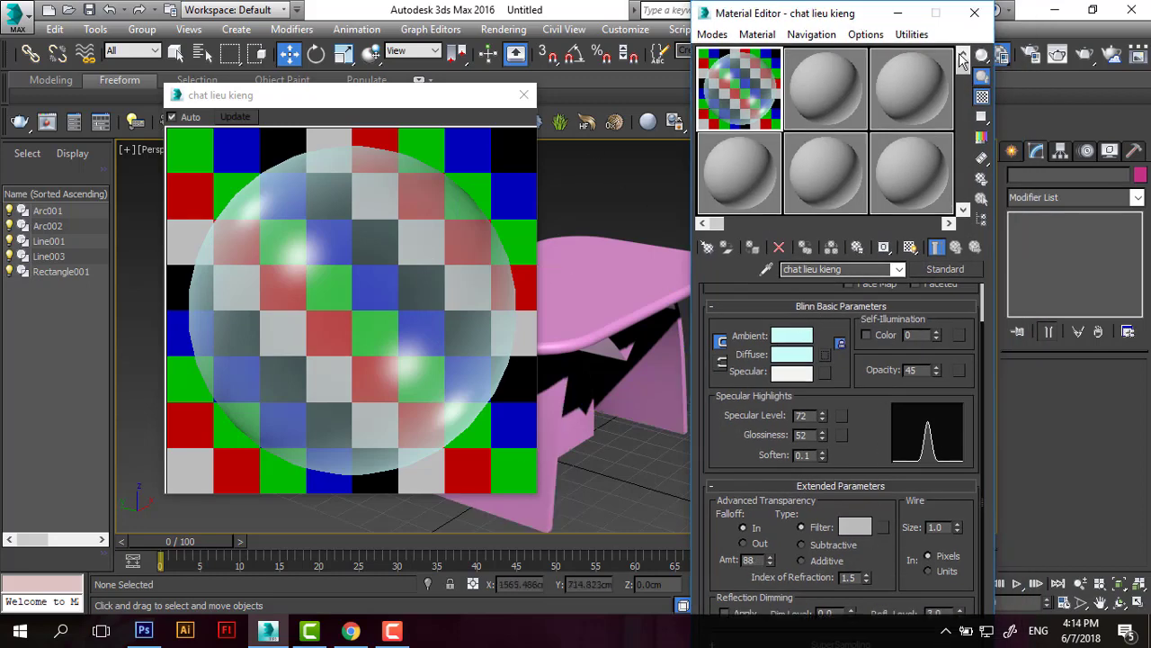
# Step: Close the enlarged preview and drop the chat lieu kieng material onto the chair's table top
pyautogui.click(531, 97)
pyautogui.click(530, 98)
pyautogui.moveTo(772, 14); pyautogui.dragTo(911, 19)
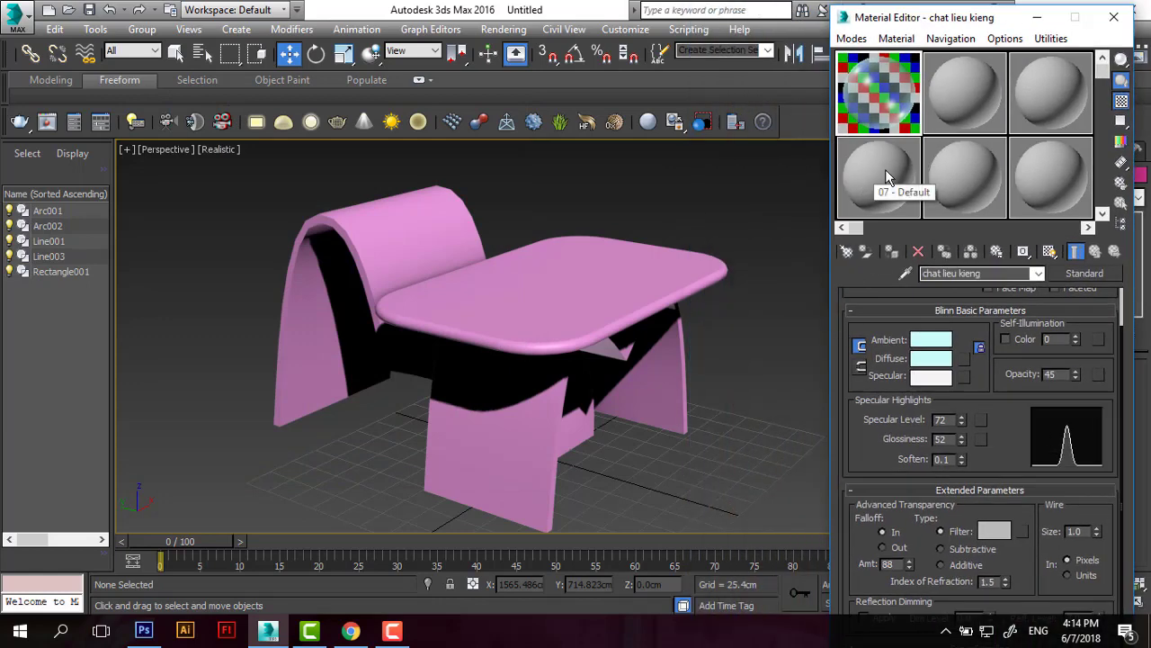
pyautogui.moveTo(877, 106); pyautogui.dragTo(616, 306)
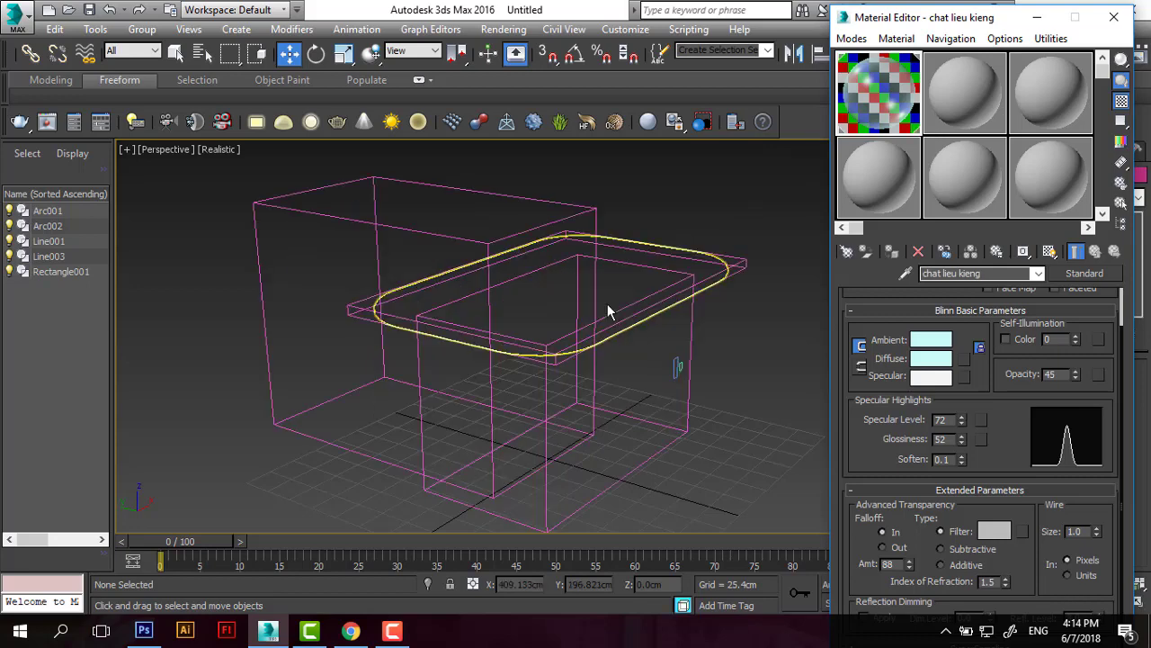
pyautogui.moveTo(611, 306); pyautogui.dragTo(607, 303)
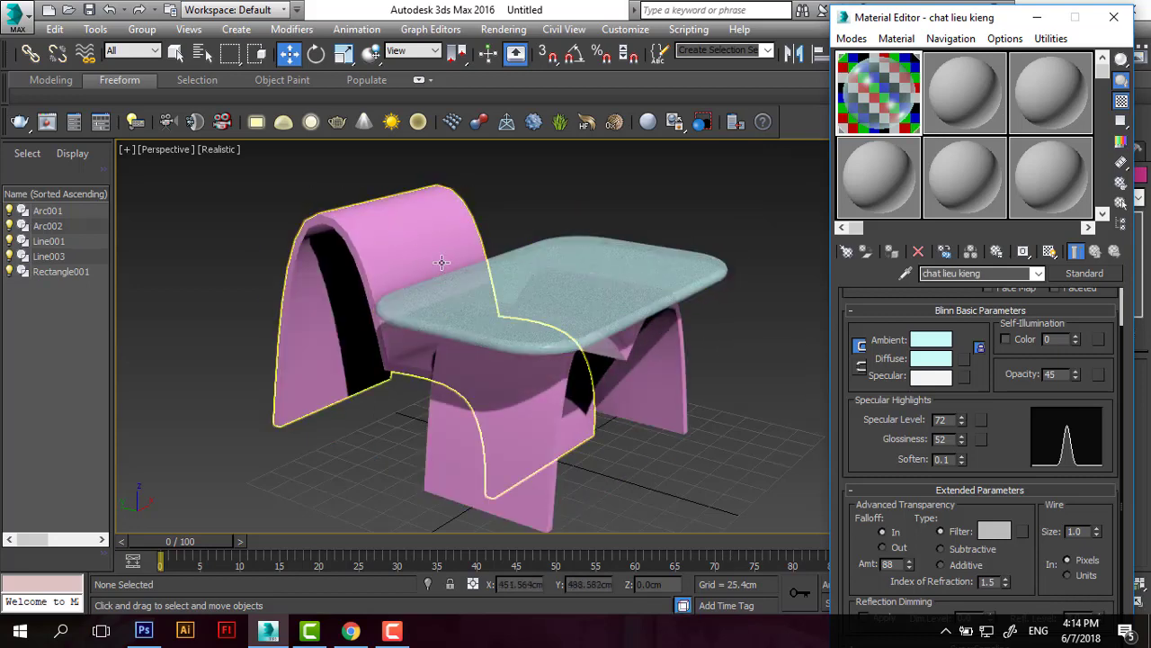
# Step: Assign the glass material to the front arch Line001 and the Line003 leg
pyautogui.click(381, 250)
pyautogui.click(288, 454)
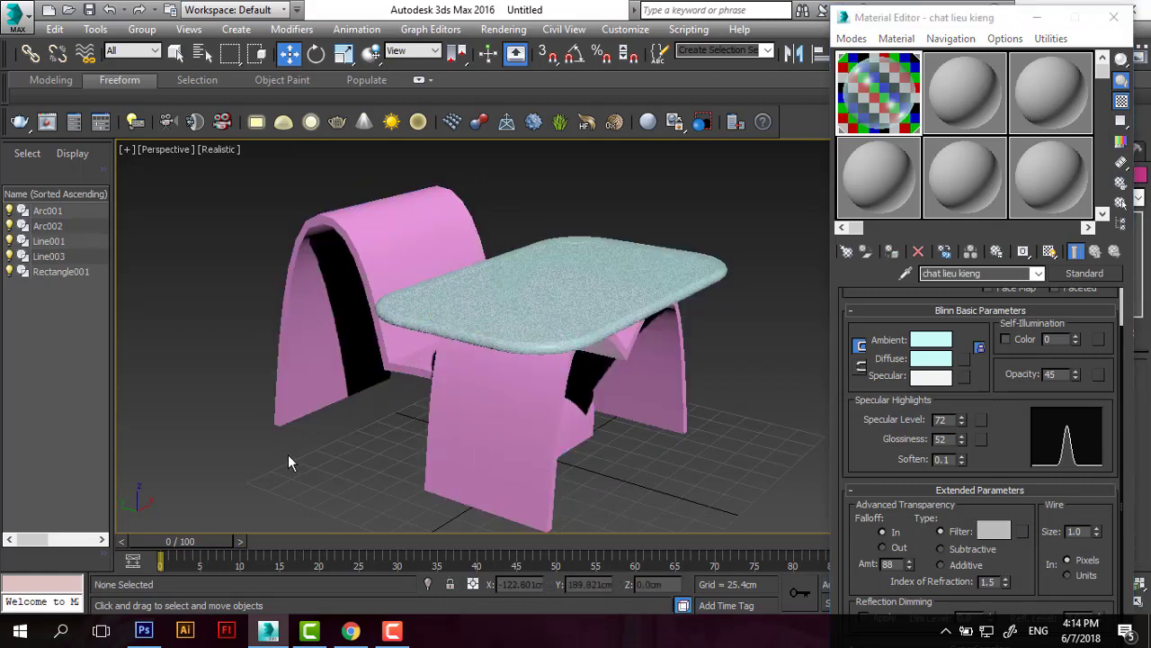
pyautogui.click(341, 249)
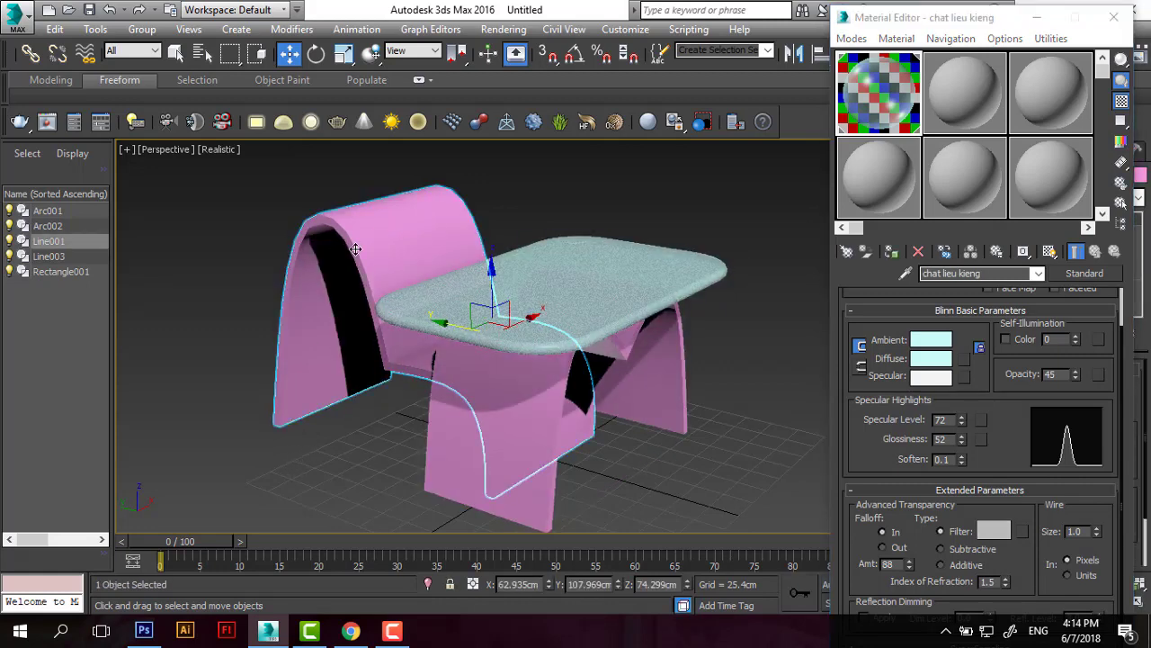
pyautogui.click(893, 263)
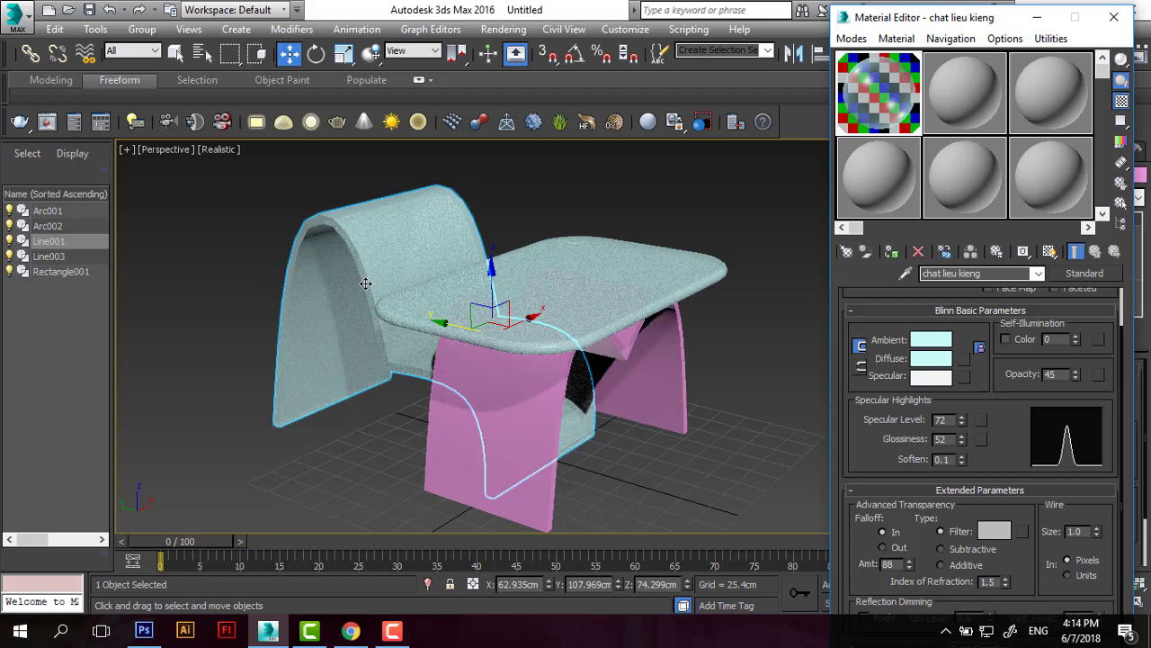
pyautogui.moveTo(881, 106); pyautogui.dragTo(526, 490)
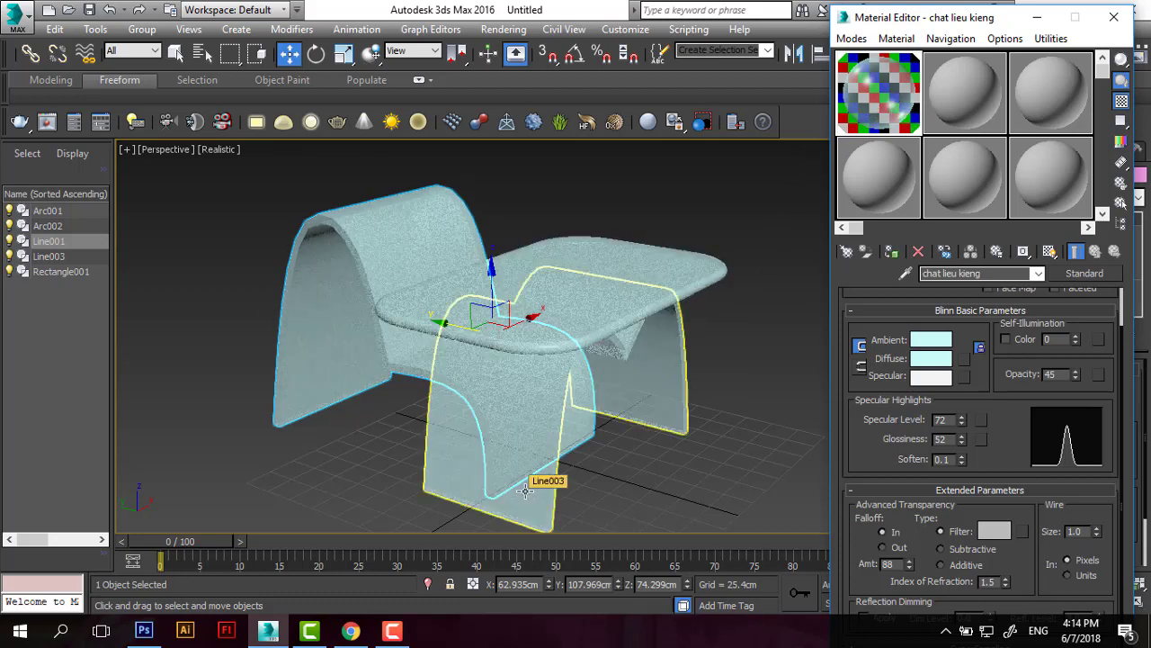
pyautogui.click(1126, 23)
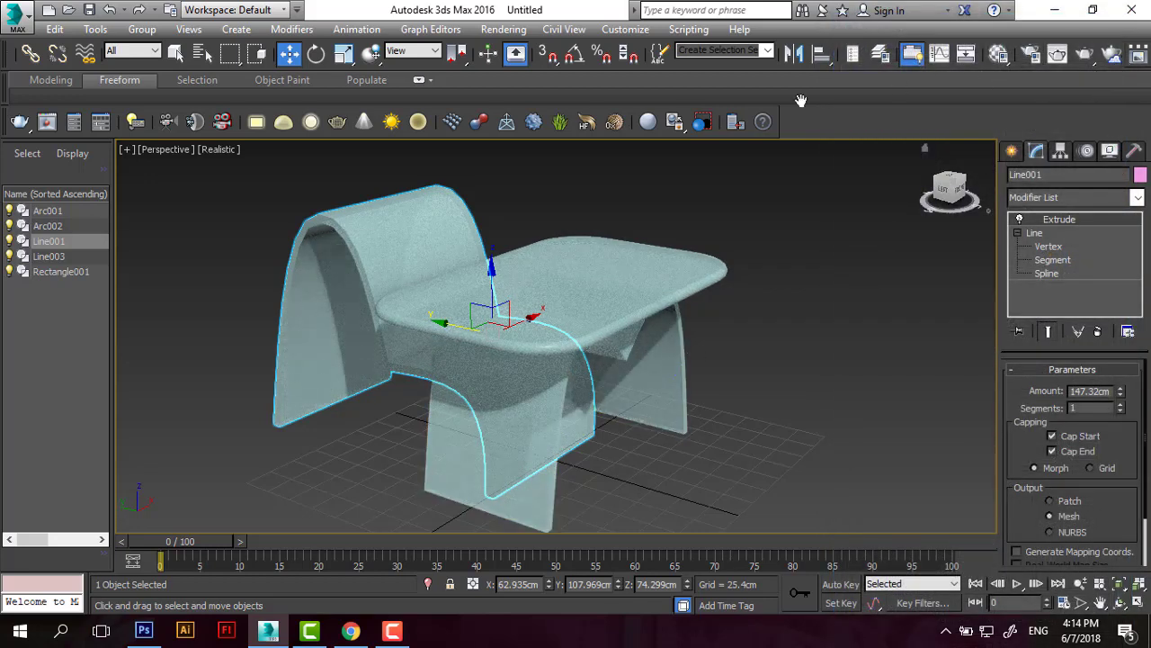
# Step: Render the glass chair, then lower the chat lieu kieng Opacity from 45 to 12
pyautogui.click(1084, 54)
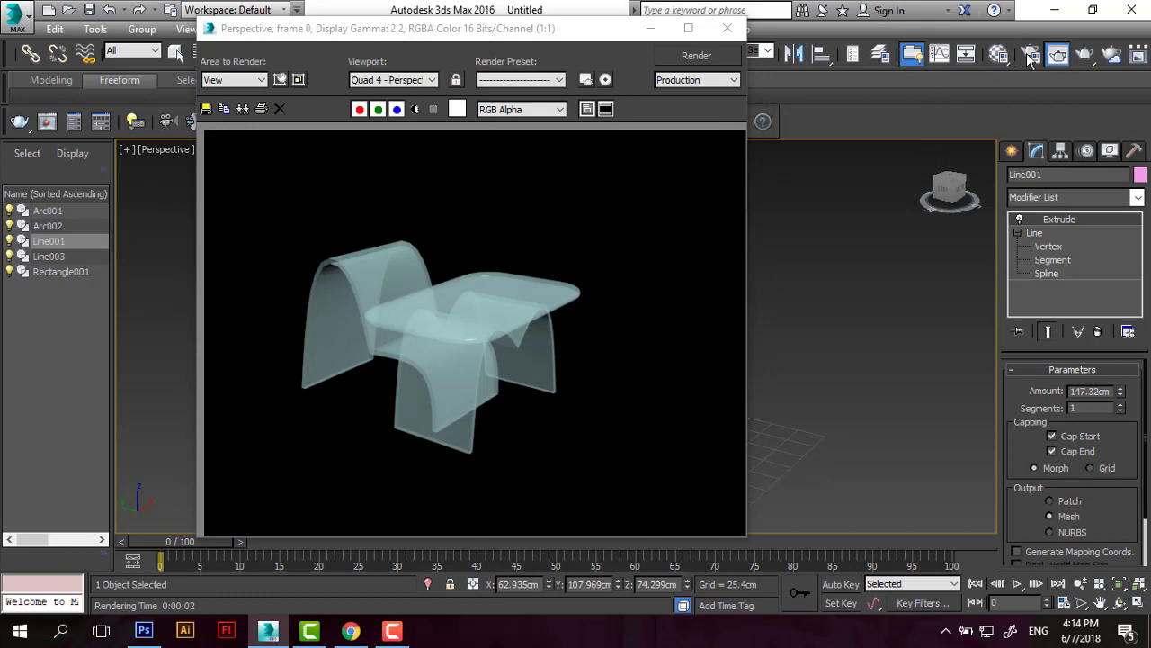
pyautogui.click(999, 55)
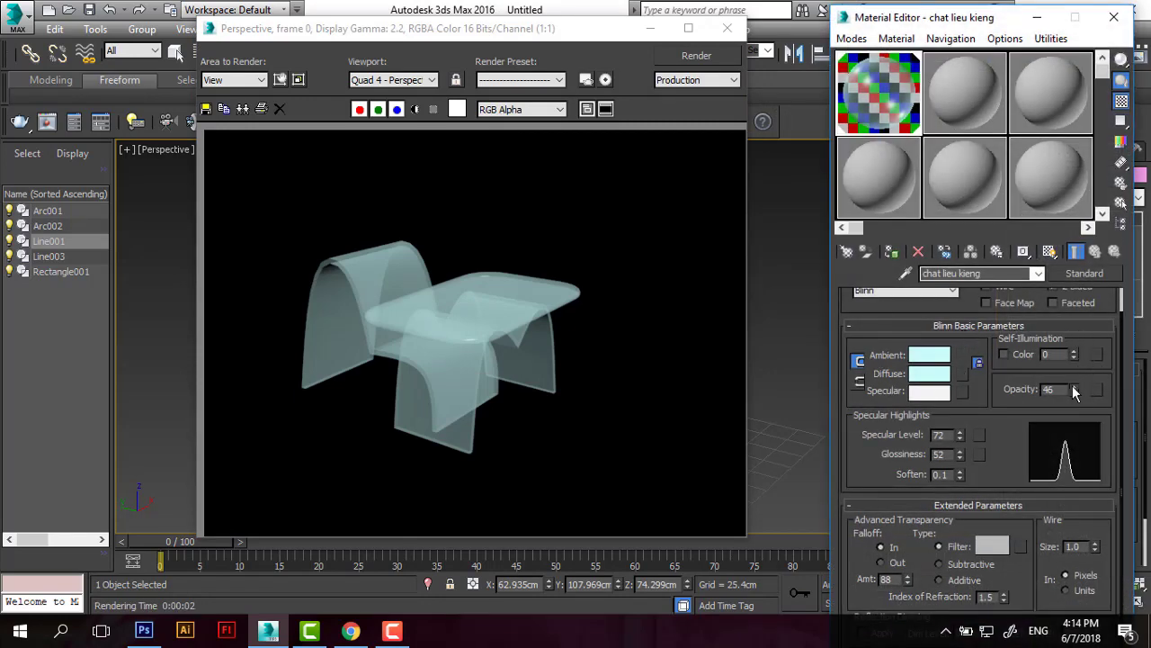
pyautogui.moveTo(1073, 392); pyautogui.dragTo(1066, 412)
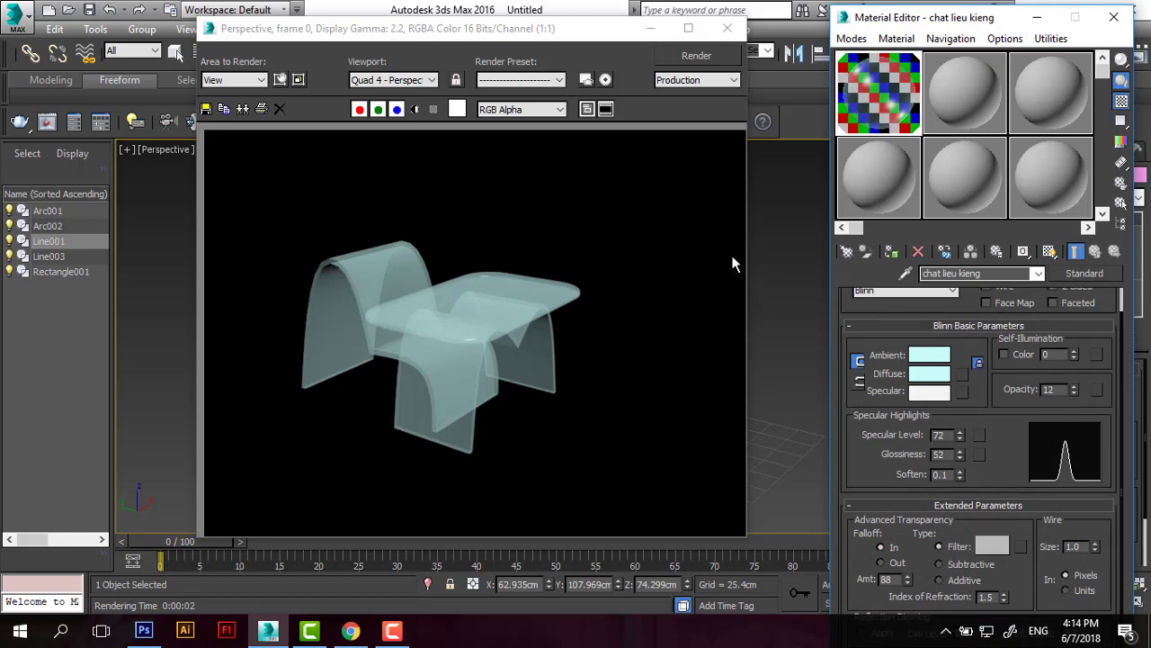
# Step: Check the material's enlarged preview, then close the render window and Material Editor
pyautogui.doubleClick(864, 106)
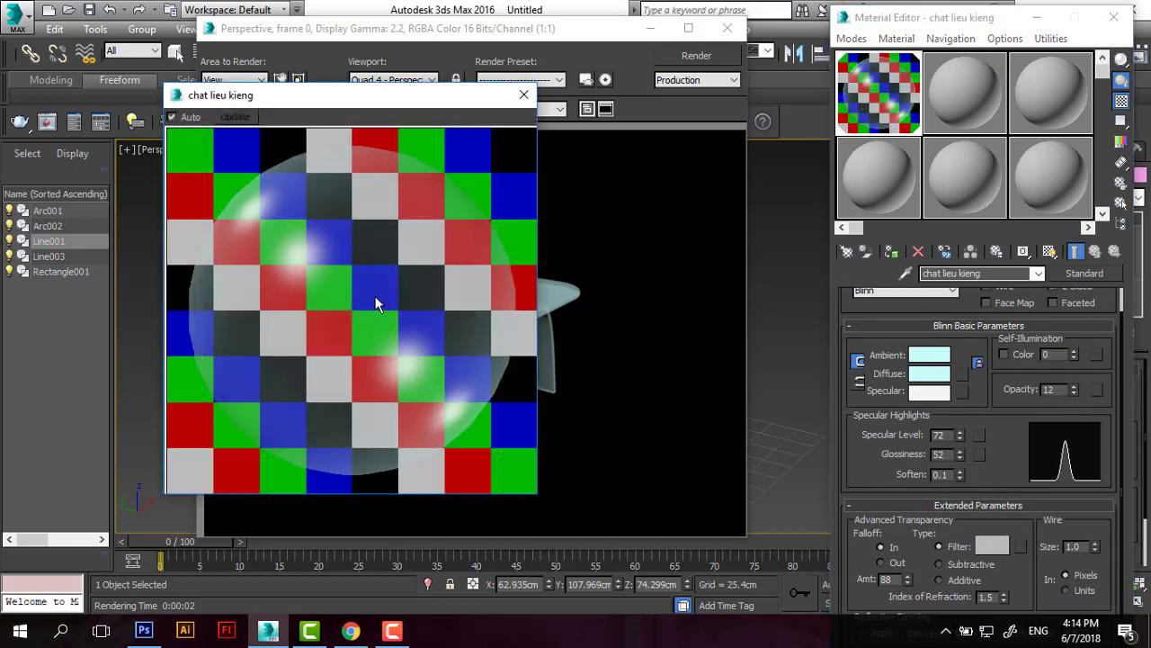
pyautogui.click(525, 96)
pyautogui.click(727, 28)
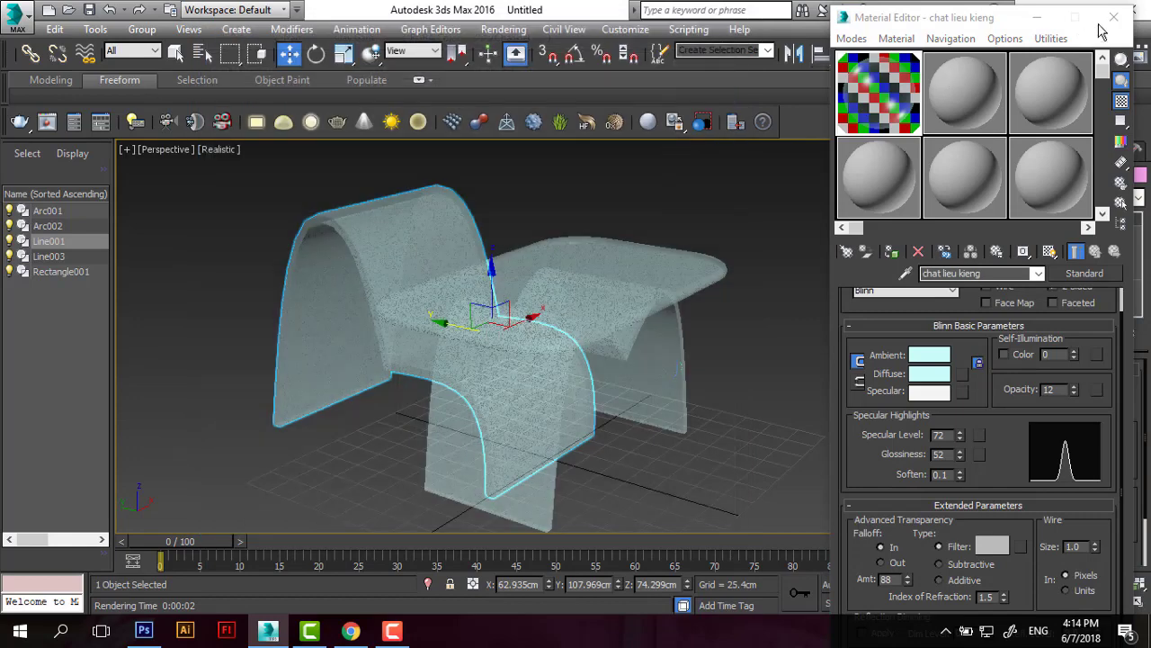
pyautogui.click(1114, 17)
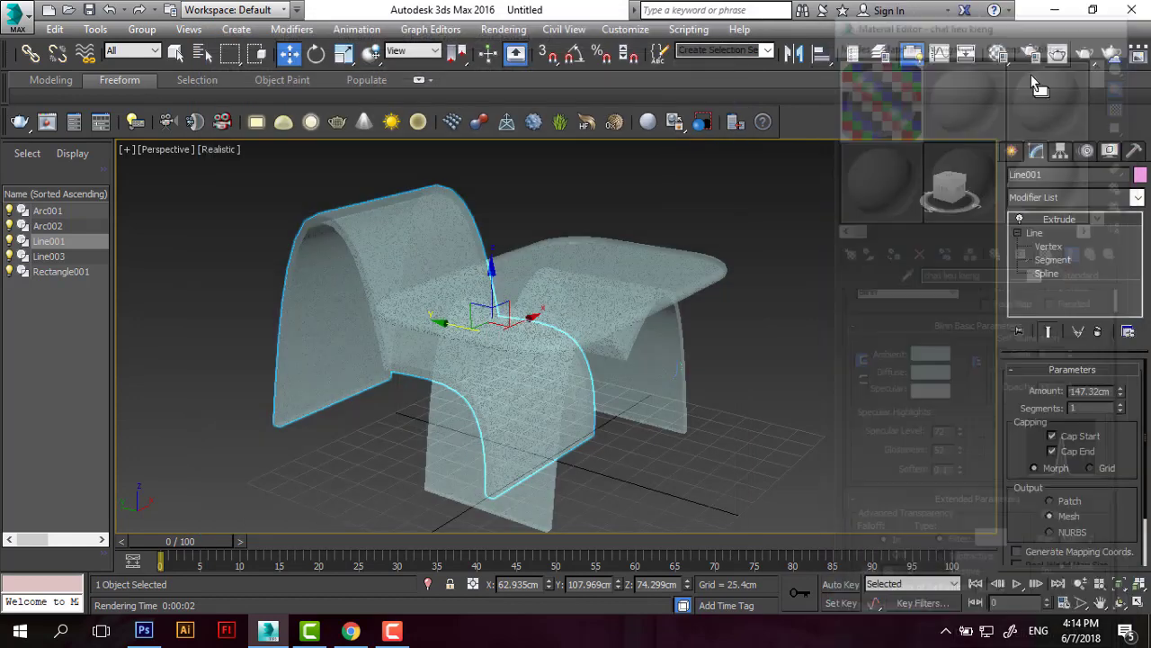
# Step: Render the chair with the Opacity 12 glass, then close the render and deselect everything
pyautogui.click(1083, 54)
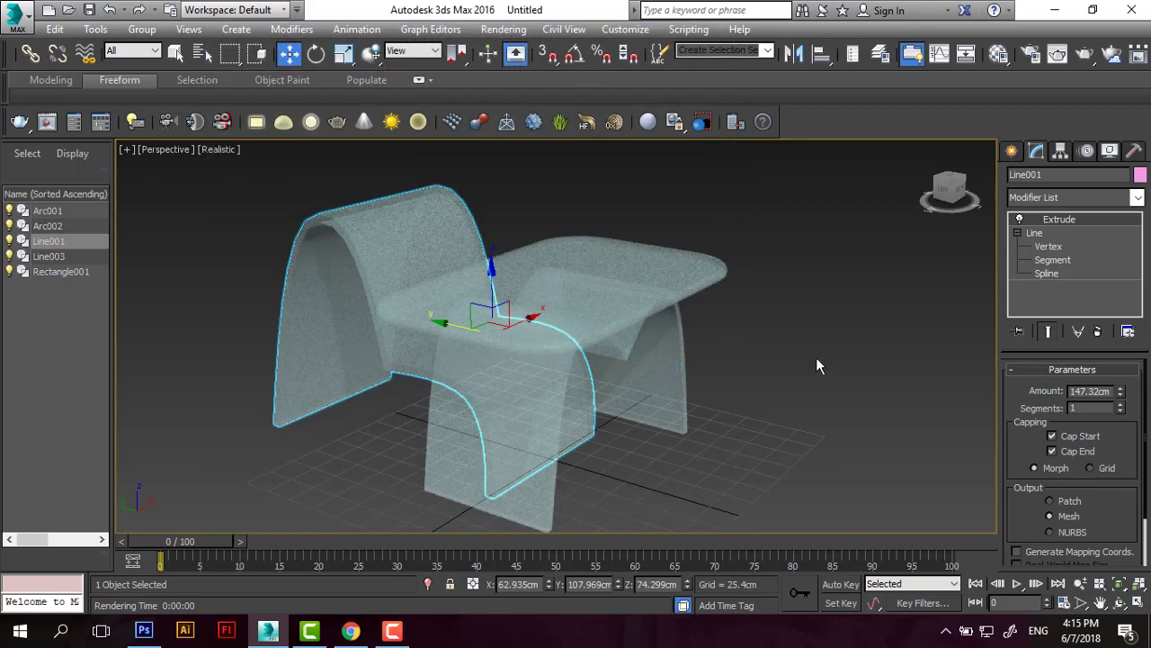
pyautogui.click(823, 354)
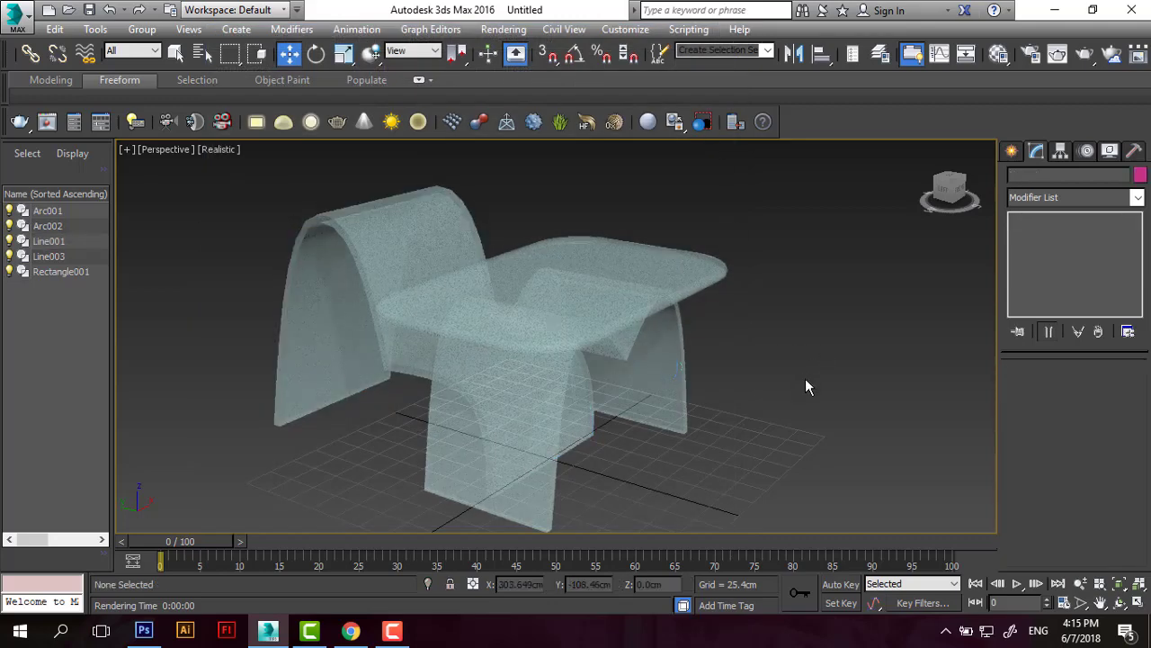
pyautogui.click(392, 632)
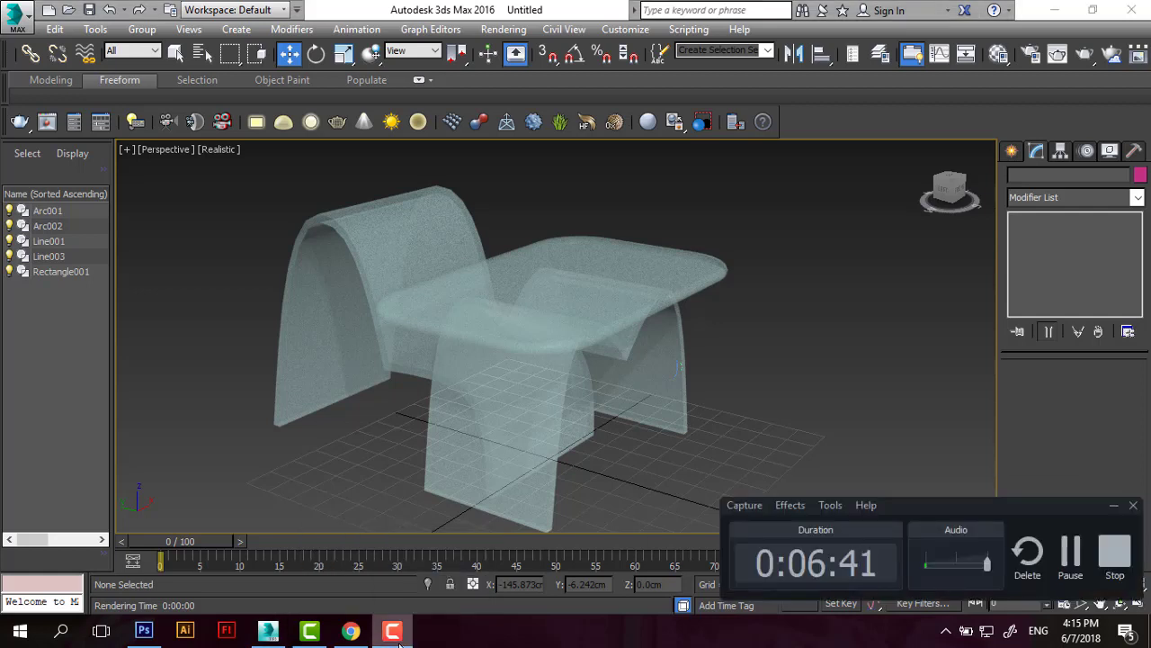